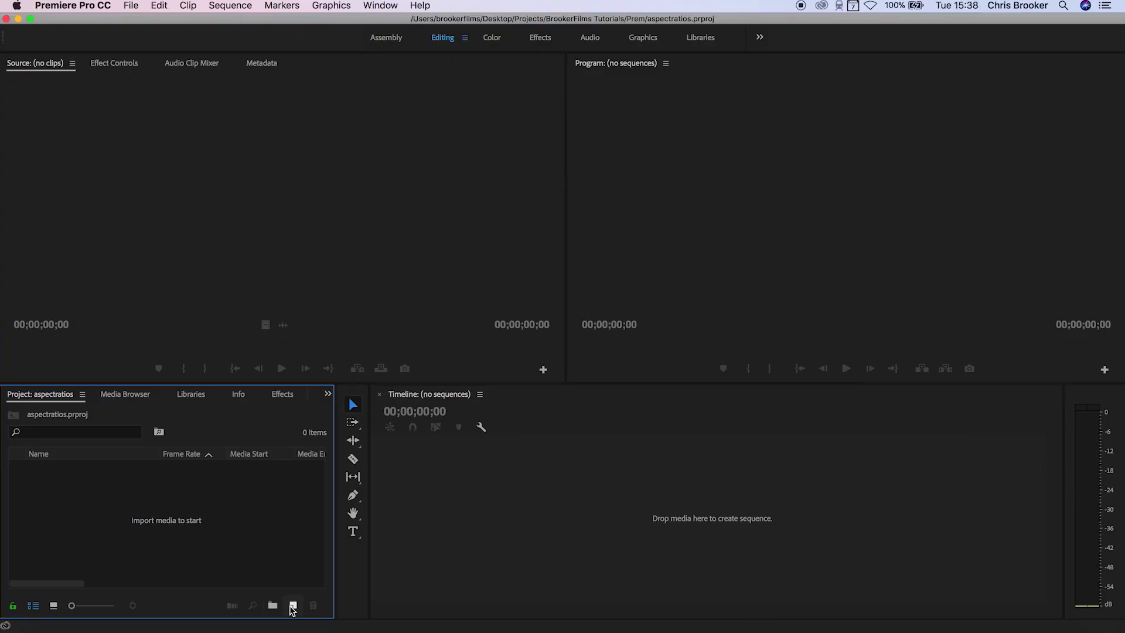
Step: Create a Black Video item and a new sequence, keeping the default settings for both
{"action": "left_click", "coordinate": [292, 605]}
{"action": "left_click", "coordinate": [333, 586]}
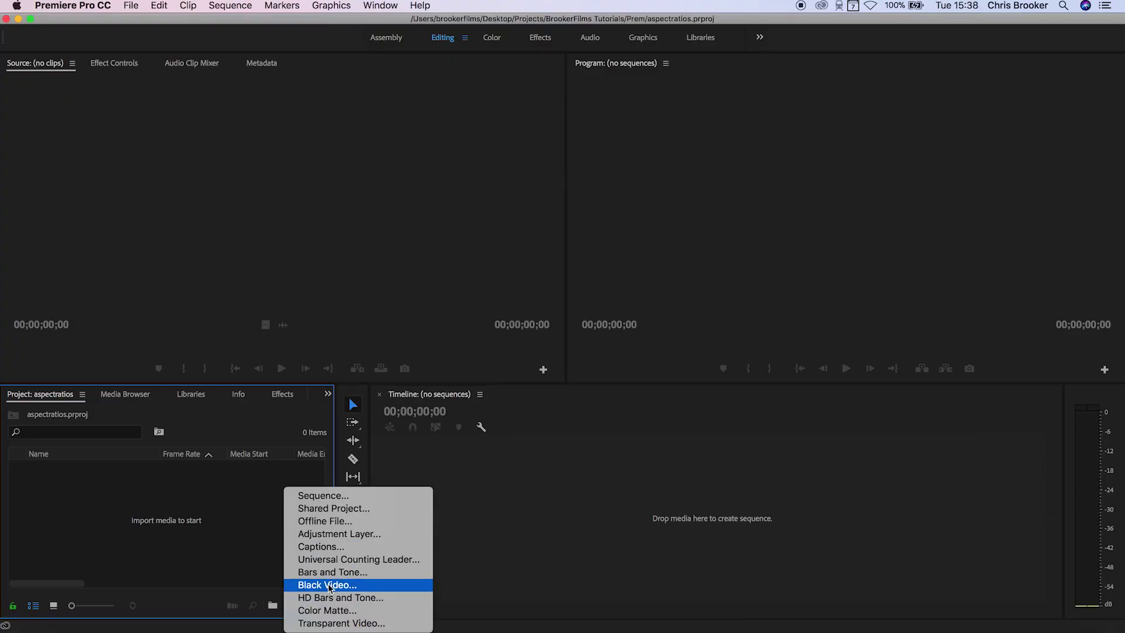
{"action": "key", "text": "Return"}
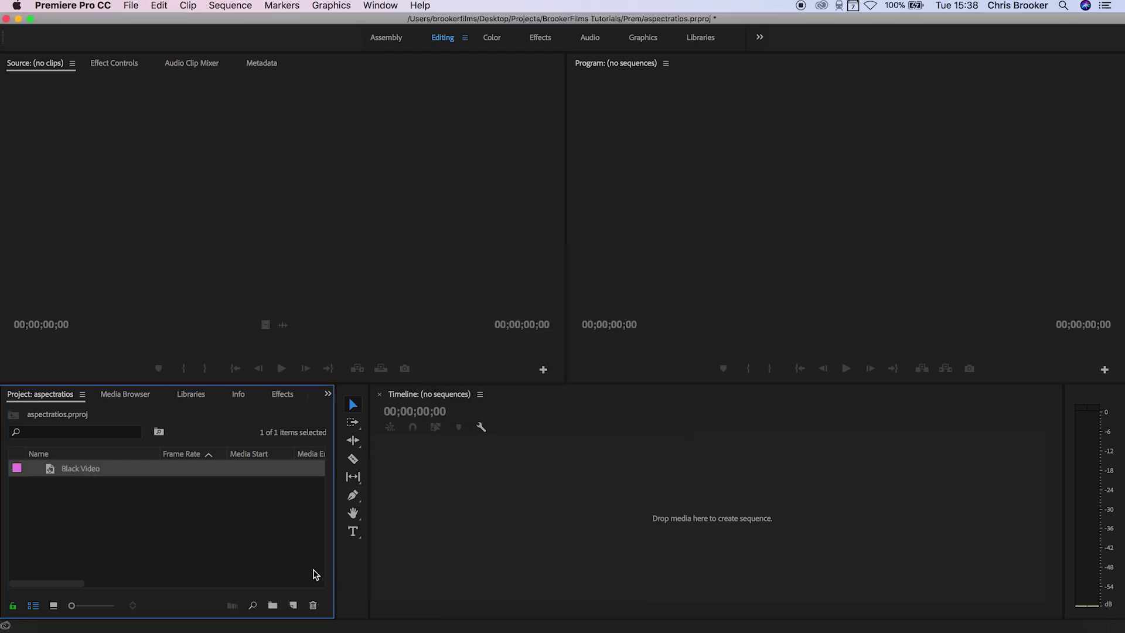
{"action": "left_click", "coordinate": [293, 605]}
{"action": "left_click", "coordinate": [319, 496]}
{"action": "key", "text": "Return"}
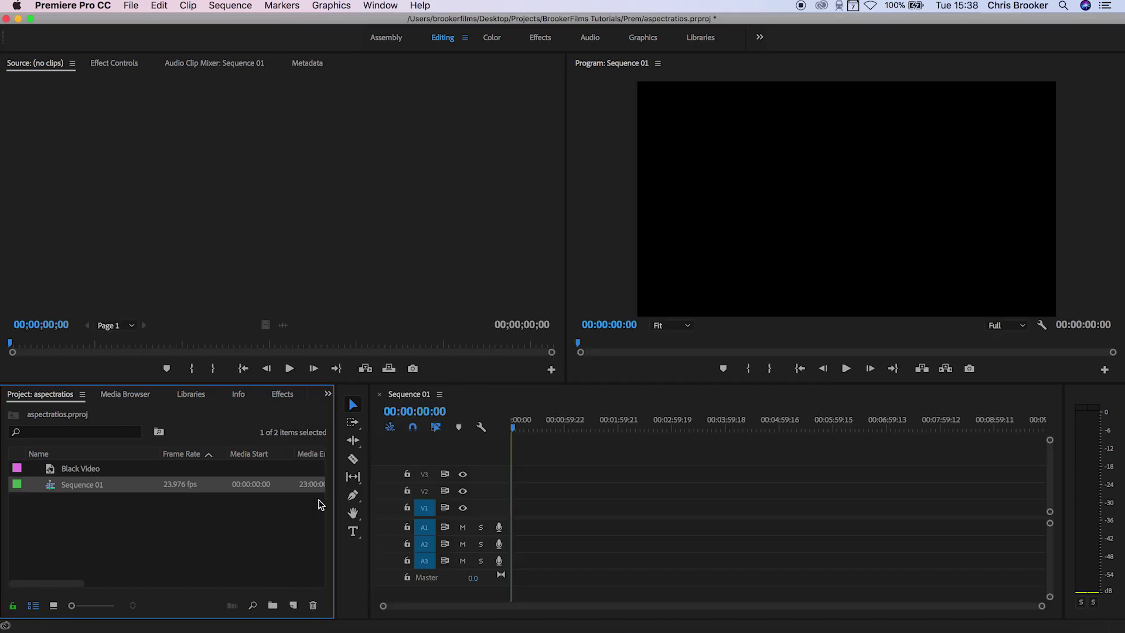
Step: Place the Black Video on track V1 at the sequence start and extend it to about 11 seconds 15 frames
{"action": "left_click_drag", "start_coordinate": [66, 470], "coordinate": [531, 507]}
{"action": "key", "text": "="}
{"action": "key", "text": "="}
{"action": "left_click_drag", "start_coordinate": [601, 508], "coordinate": [696, 507]}
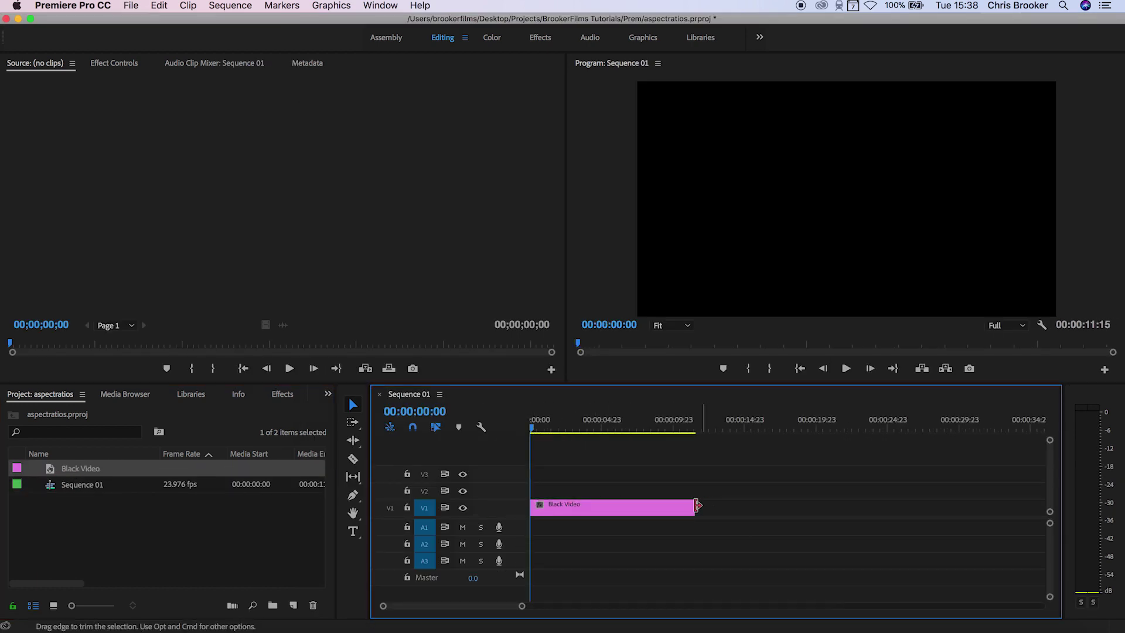
Step: Find the Tint effect and apply it to the Black Video clip on V1
{"action": "left_click", "coordinate": [664, 508]}
{"action": "left_click", "coordinate": [281, 395]}
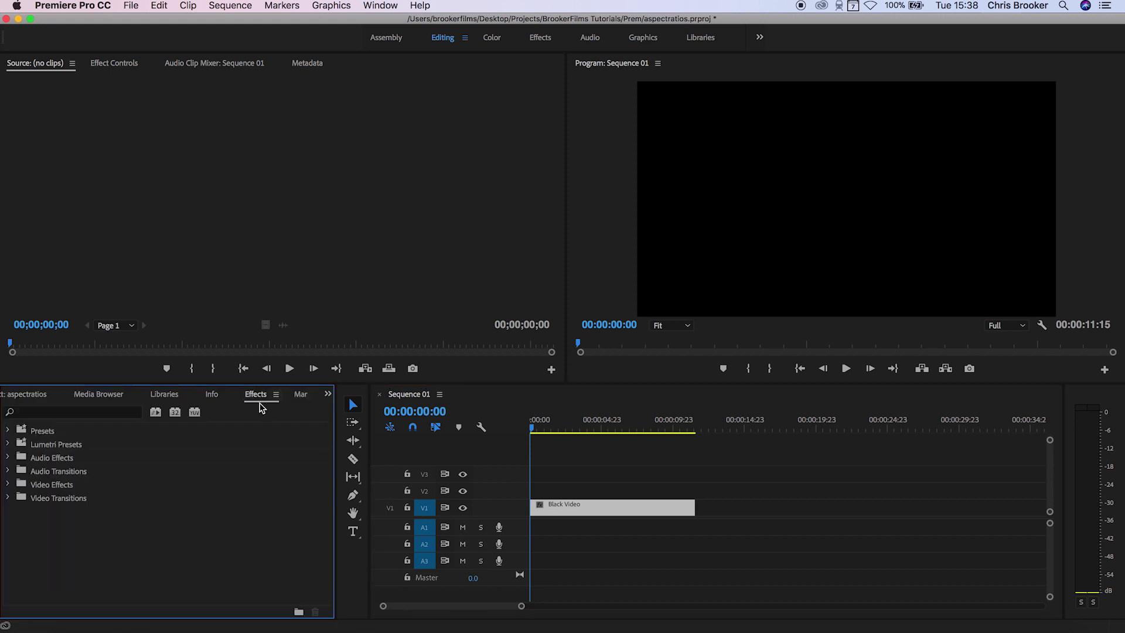
{"action": "left_click", "coordinate": [74, 412]}
{"action": "type", "text": "tint"}
{"action": "left_click", "coordinate": [54, 511]}
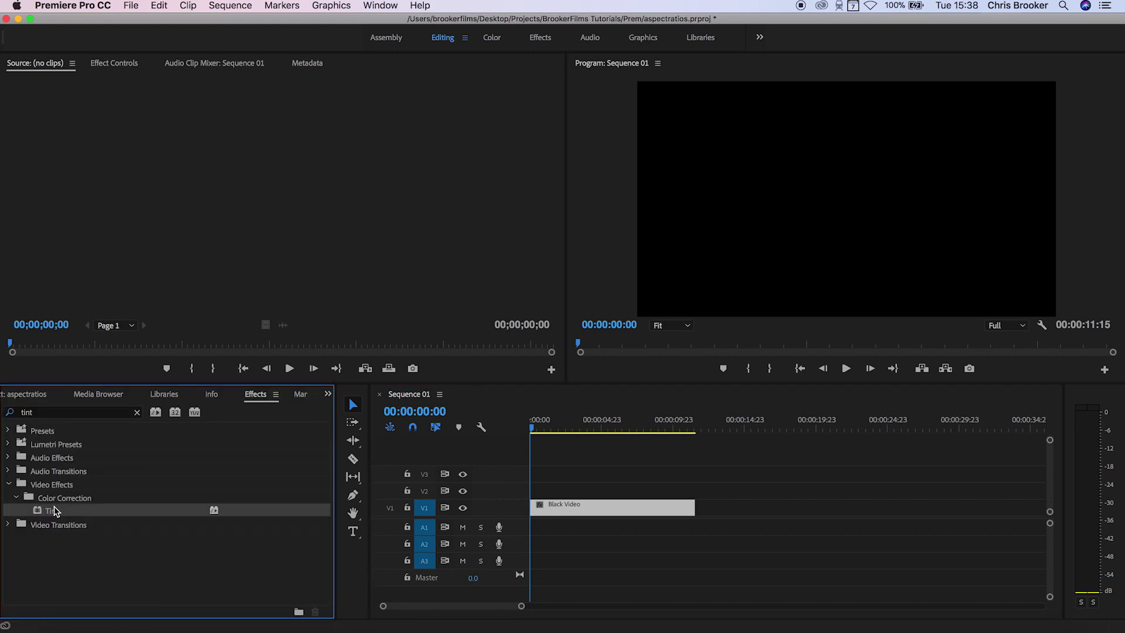
{"action": "left_click_drag", "start_coordinate": [374, 491], "coordinate": [625, 502]}
Step: Set the Tint effect's Map Black To colour to white on the V1 clip, then collapse the effect
{"action": "left_click", "coordinate": [114, 63]}
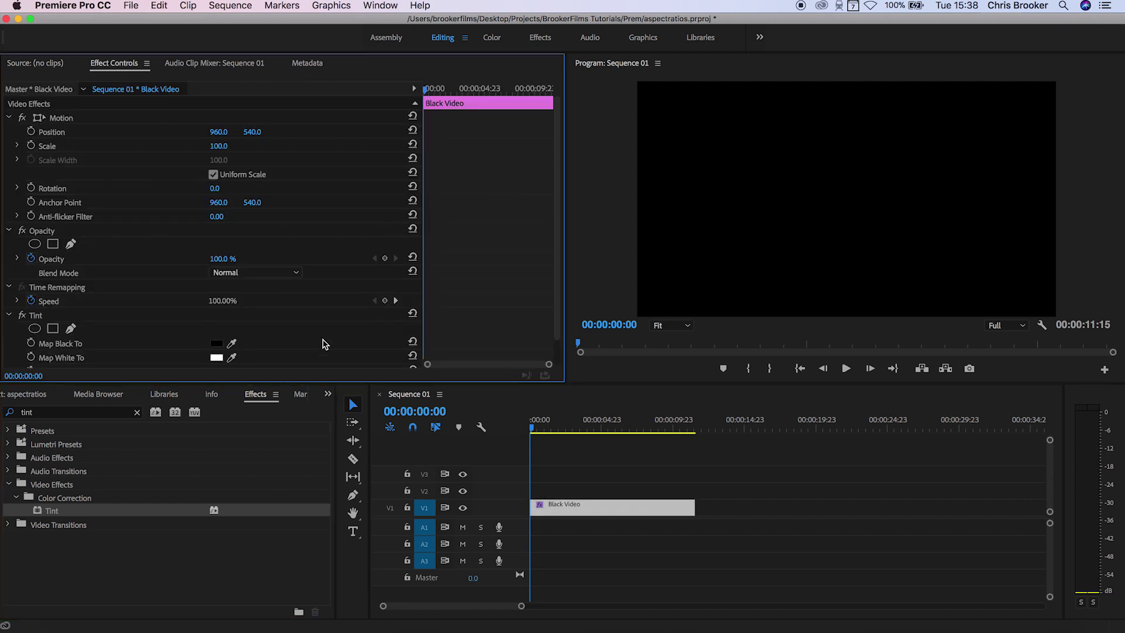
{"action": "left_click", "coordinate": [216, 344]}
{"action": "left_click_drag", "start_coordinate": [480, 283], "coordinate": [399, 325]}
{"action": "left_click", "coordinate": [706, 144]}
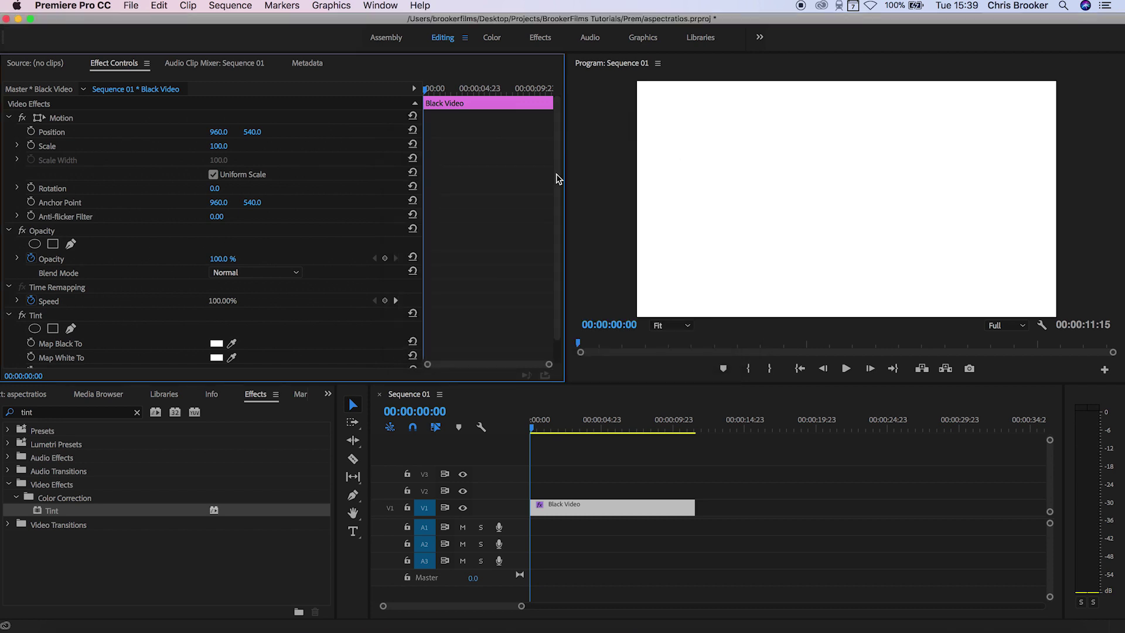
{"action": "left_click", "coordinate": [10, 315]}
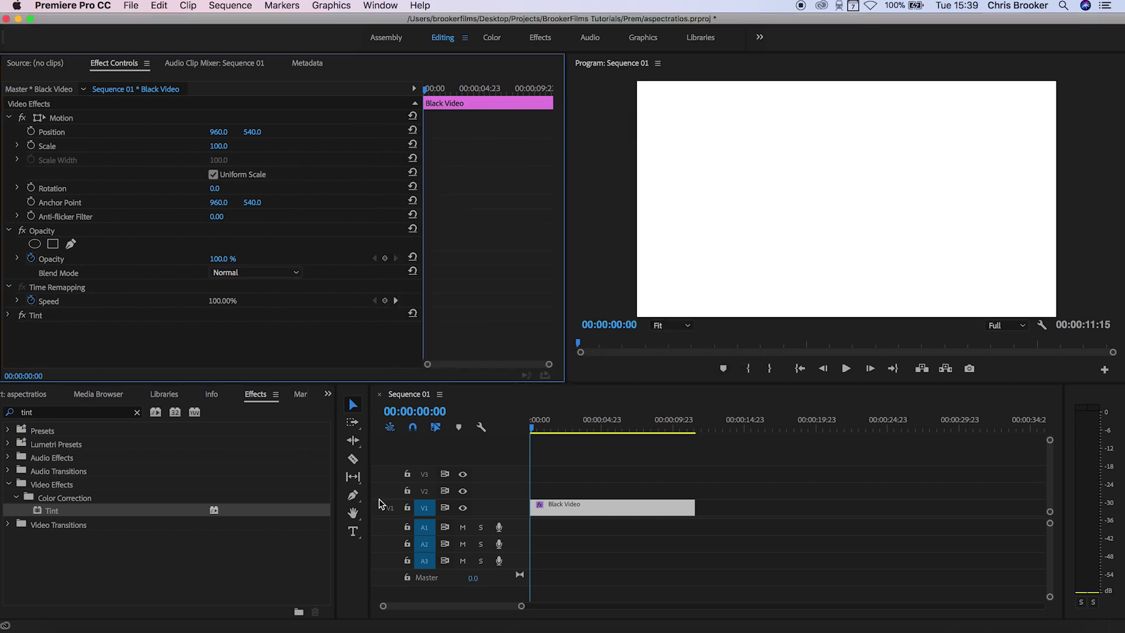
Step: Lock track V1 and add Black Video clips on V2 and V3, extended to match the V1 clip's length
{"action": "left_click", "coordinate": [408, 509]}
{"action": "left_click", "coordinate": [30, 395]}
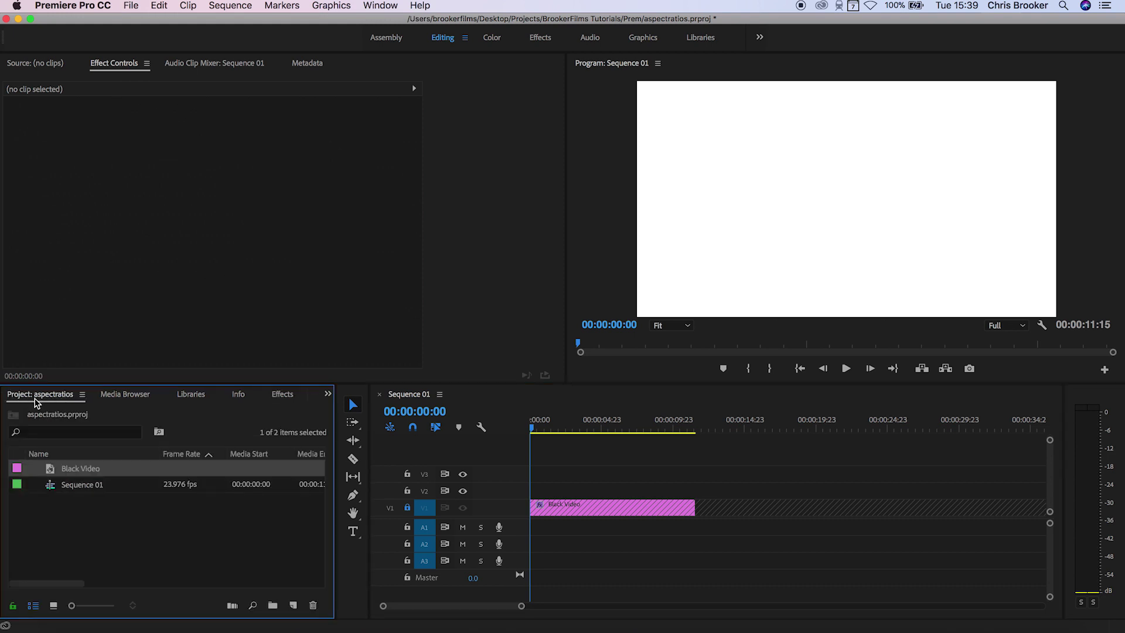
{"action": "left_click", "coordinate": [89, 492]}
{"action": "left_click", "coordinate": [81, 472]}
{"action": "left_click_drag", "start_coordinate": [477, 496], "coordinate": [444, 495]}
{"action": "left_click_drag", "start_coordinate": [81, 476], "coordinate": [525, 476]}
{"action": "left_click_drag", "start_coordinate": [674, 468], "coordinate": [695, 491]}
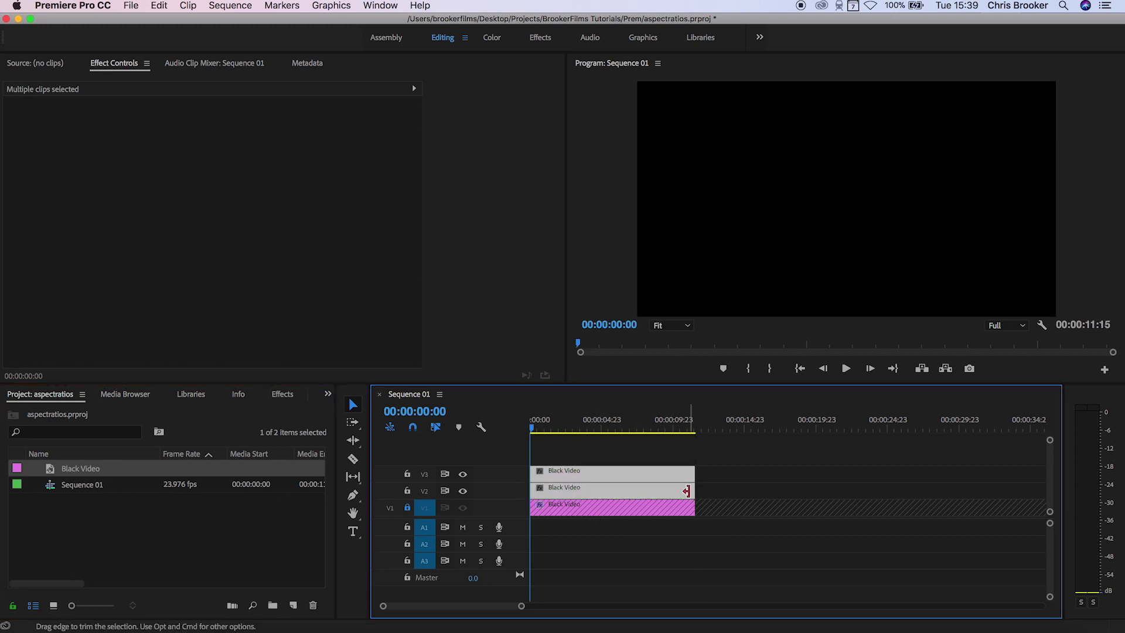
Step: Find the Crop effect and apply it to the Black Video clips on V2 and V3
{"action": "left_click", "coordinate": [282, 394]}
{"action": "left_click", "coordinate": [77, 414]}
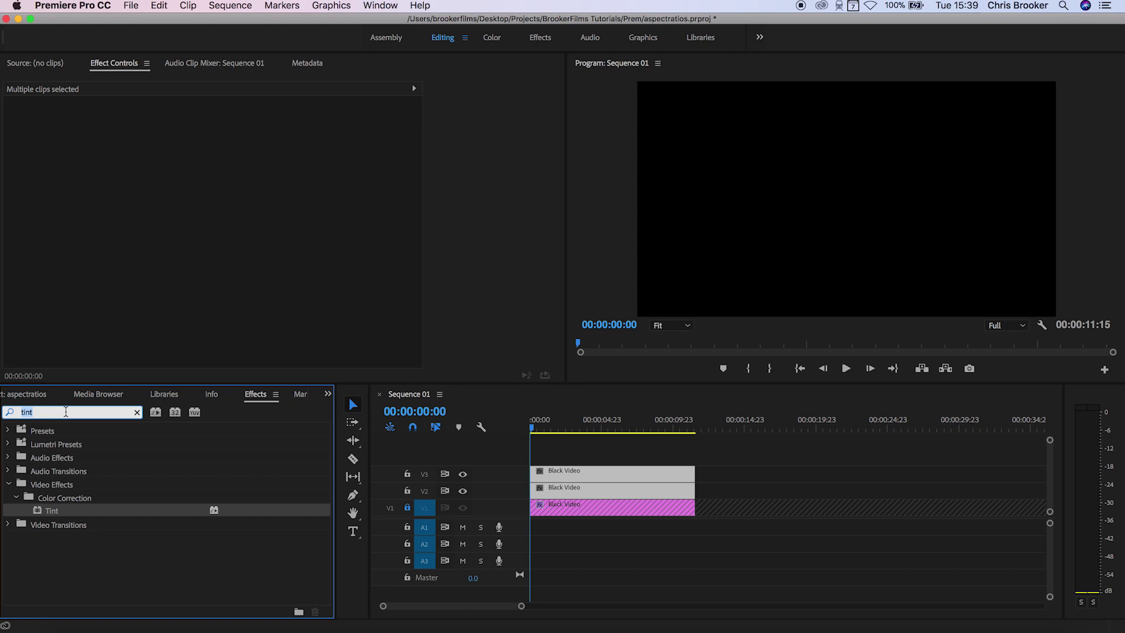
{"action": "type", "text": "crop"}
{"action": "left_click_drag", "start_coordinate": [52, 512], "coordinate": [555, 476]}
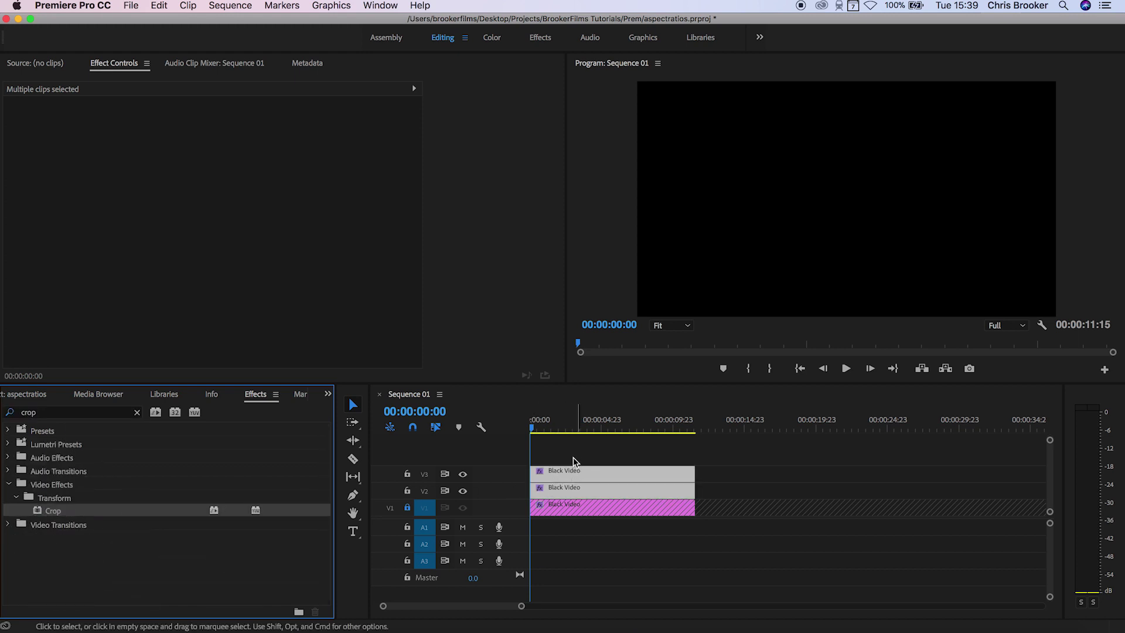
Step: Keyframe the V3 clip's Crop Top at 100% at 00:00:01:03
{"action": "left_click", "coordinate": [556, 476]}
{"action": "left_click_drag", "start_coordinate": [540, 432], "coordinate": [547, 430]}
{"action": "scroll", "coordinate": [487, 307], "scroll_direction": "down", "scroll_amount": 2}
{"action": "scroll", "coordinate": [480, 308], "scroll_direction": "down", "scroll_amount": 2}
{"action": "left_click", "coordinate": [220, 304]}
{"action": "type", "text": "1"}
{"action": "key", "text": "Return"}
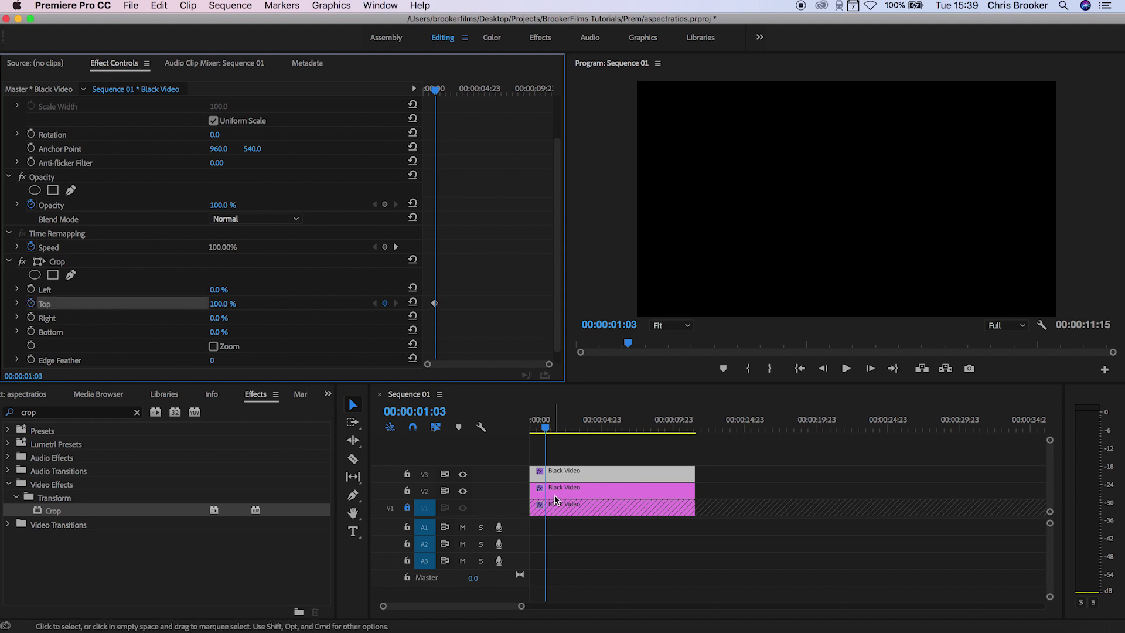
Step: Set the V2 clip's Crop Bottom to 100% and keyframe it at 00:00:01:03
{"action": "left_click", "coordinate": [554, 495]}
{"action": "scroll", "coordinate": [245, 330], "scroll_direction": "down", "scroll_amount": 5}
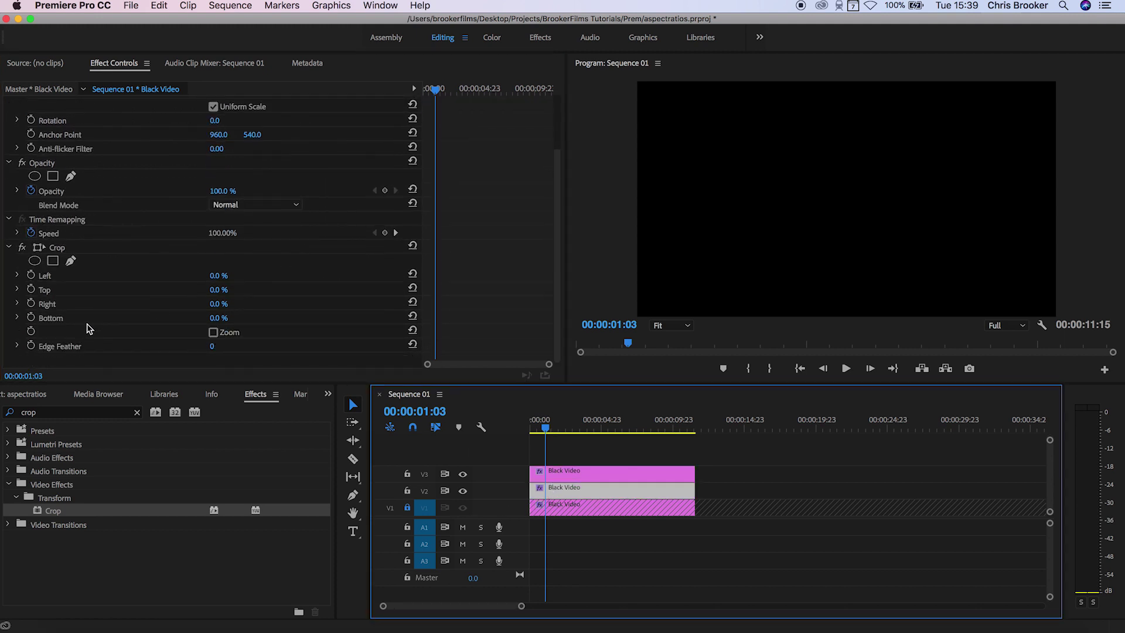
{"action": "left_click", "coordinate": [225, 317]}
{"action": "type", "text": "100"}
{"action": "key", "text": "Return"}
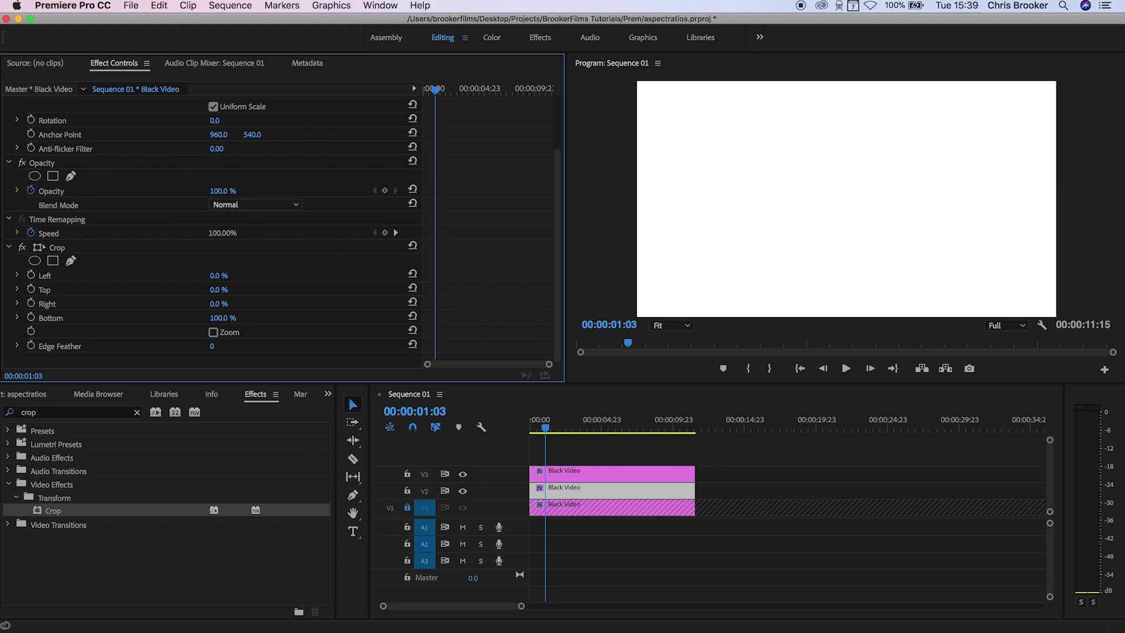
{"action": "left_click", "coordinate": [33, 317]}
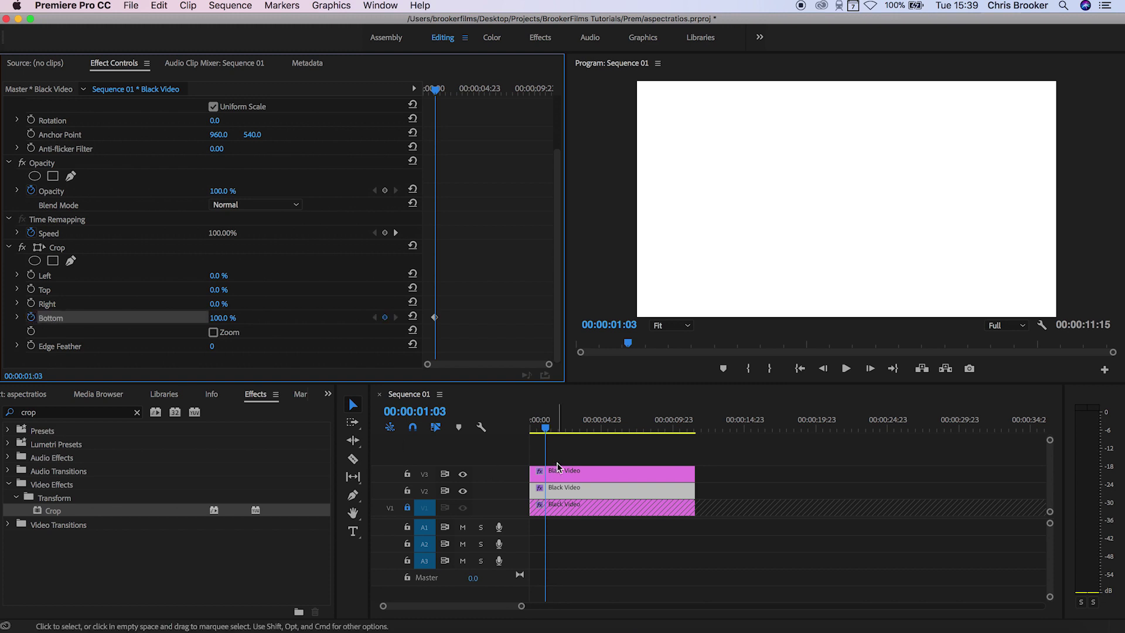
Step: Advance four frames to 00:00:01:07 and set the V3 clip's Crop Top to 65%
{"action": "left_click", "coordinate": [585, 451]}
{"action": "key", "text": "equal"}
{"action": "key", "text": "equal"}
{"action": "key", "text": "equal"}
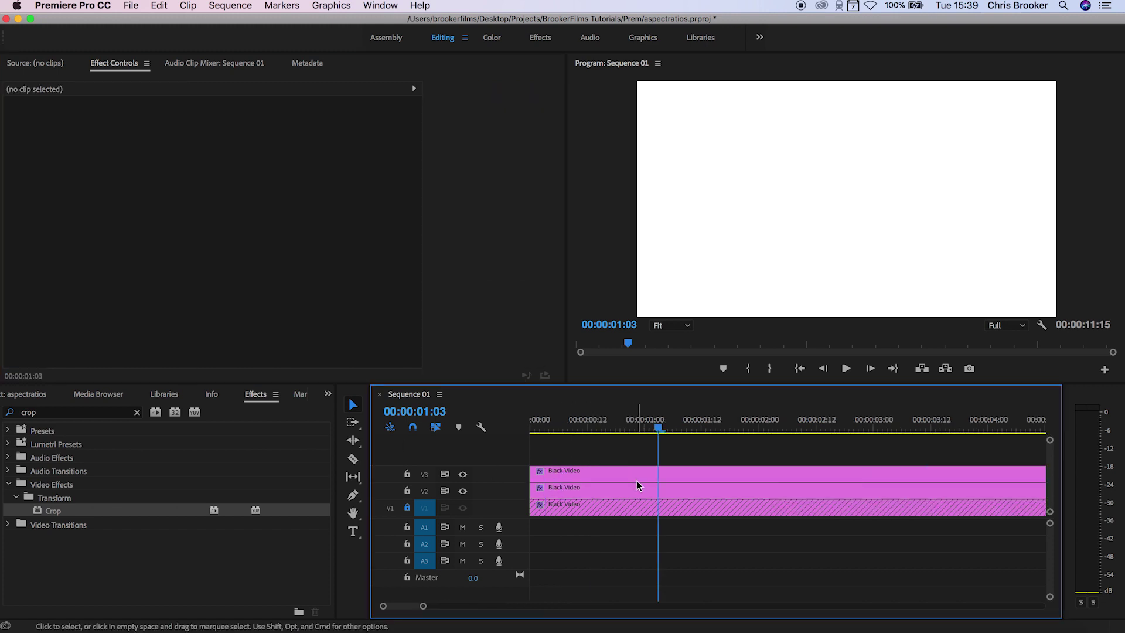
{"action": "left_click", "coordinate": [638, 482]}
{"action": "key", "text": "Right"}
{"action": "key", "text": "Right"}
{"action": "key", "text": "Right"}
{"action": "key", "text": "Right"}
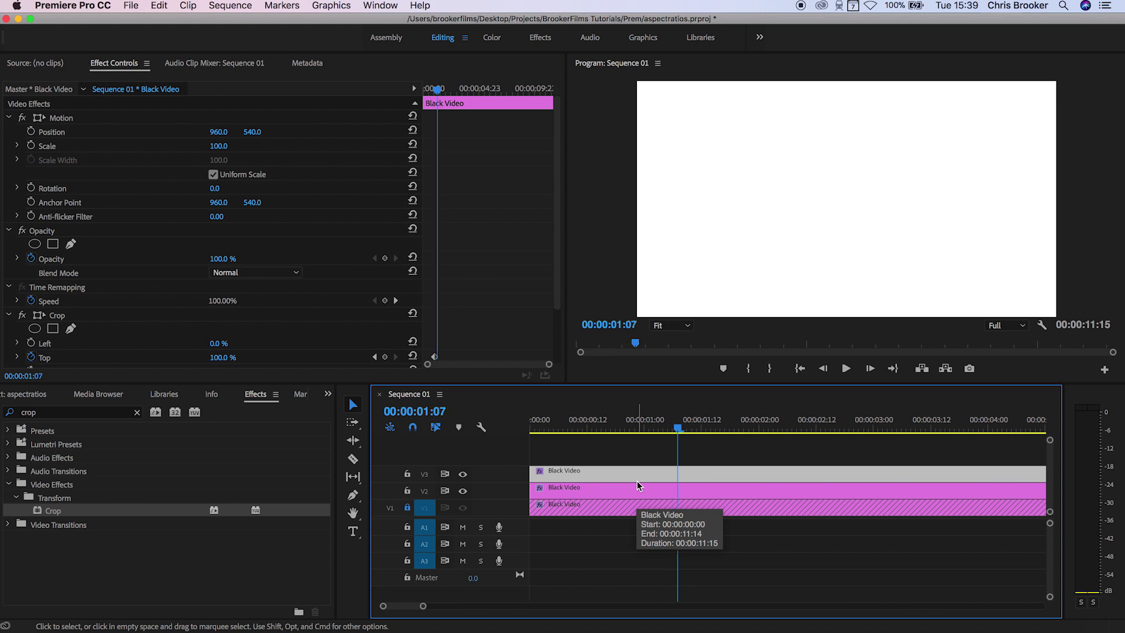
{"action": "scroll", "coordinate": [329, 332], "scroll_direction": "down", "scroll_amount": 3}
{"action": "left_click", "coordinate": [216, 290]}
{"action": "left_click_drag", "start_coordinate": [218, 290], "coordinate": [198, 289]}
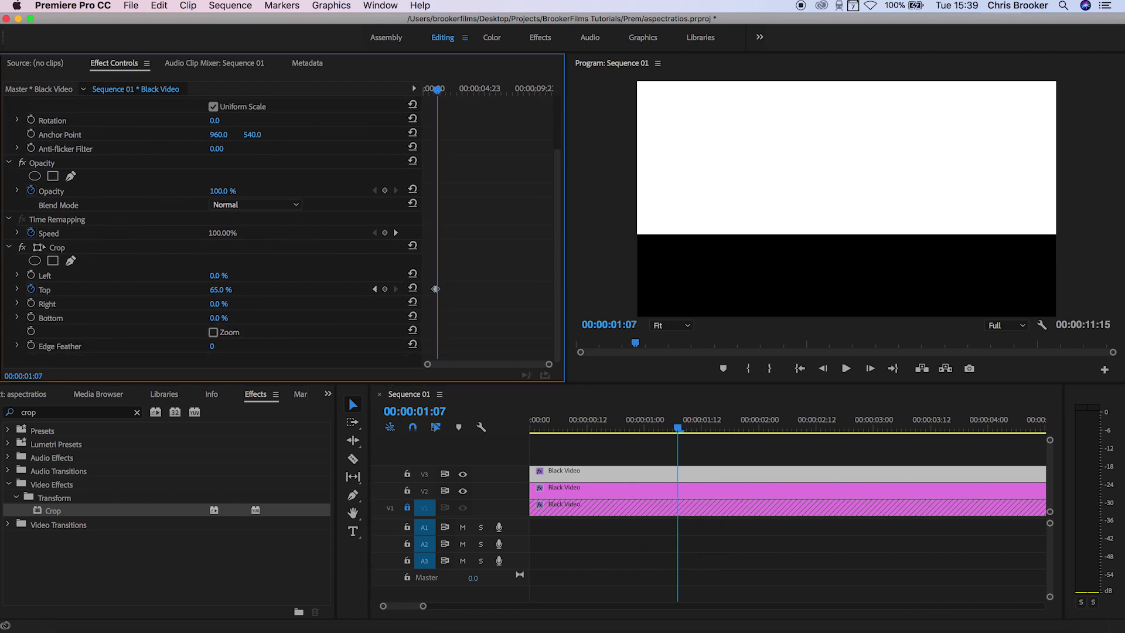
Step: Set the V2 clip's Crop Bottom to 65% at 00:00:01:07
{"action": "left_click", "coordinate": [653, 473]}
{"action": "scroll", "coordinate": [276, 334], "scroll_direction": "down", "scroll_amount": 5}
{"action": "left_click", "coordinate": [221, 317]}
{"action": "type", "text": "65"}
{"action": "key", "text": "Return"}
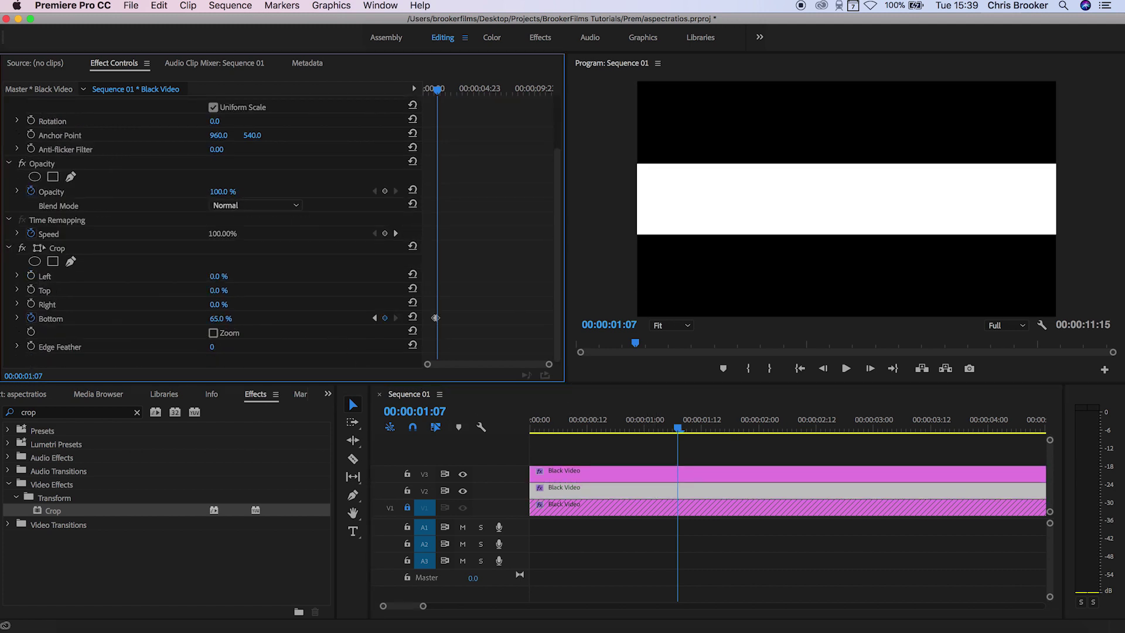
Step: Advance to 00:00:01:12 and set the V2 clip's Crop Bottom to 85%
{"action": "key", "text": "Right"}
{"action": "key", "text": "Right"}
{"action": "key", "text": "Right"}
{"action": "key", "text": "Right"}
{"action": "key", "text": "Right"}
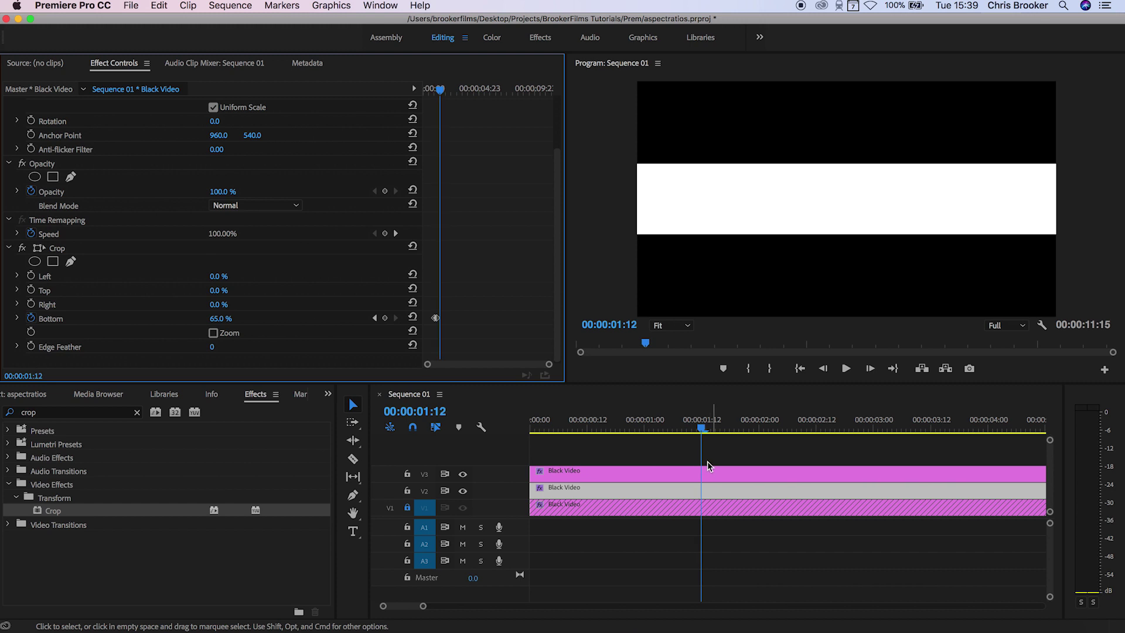
{"action": "left_click", "coordinate": [226, 318]}
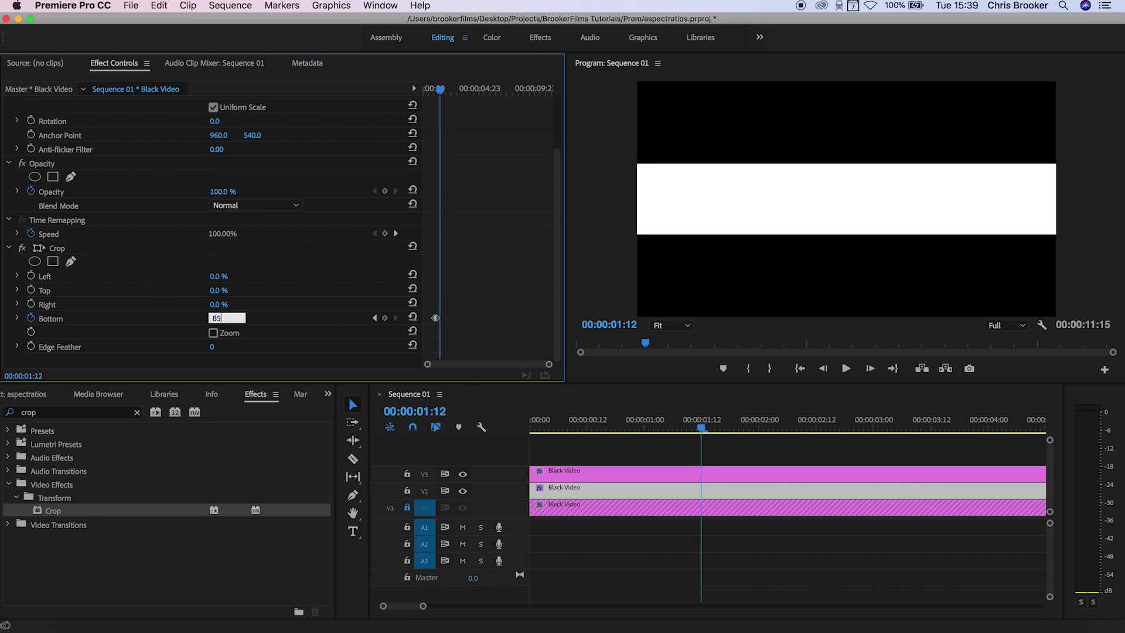
{"action": "key", "text": "Return"}
Step: Set the V3 clip's Crop Top to 85% at 00:00:01:12
{"action": "left_click", "coordinate": [703, 471]}
{"action": "left_click", "coordinate": [227, 356]}
{"action": "key", "text": "Return"}
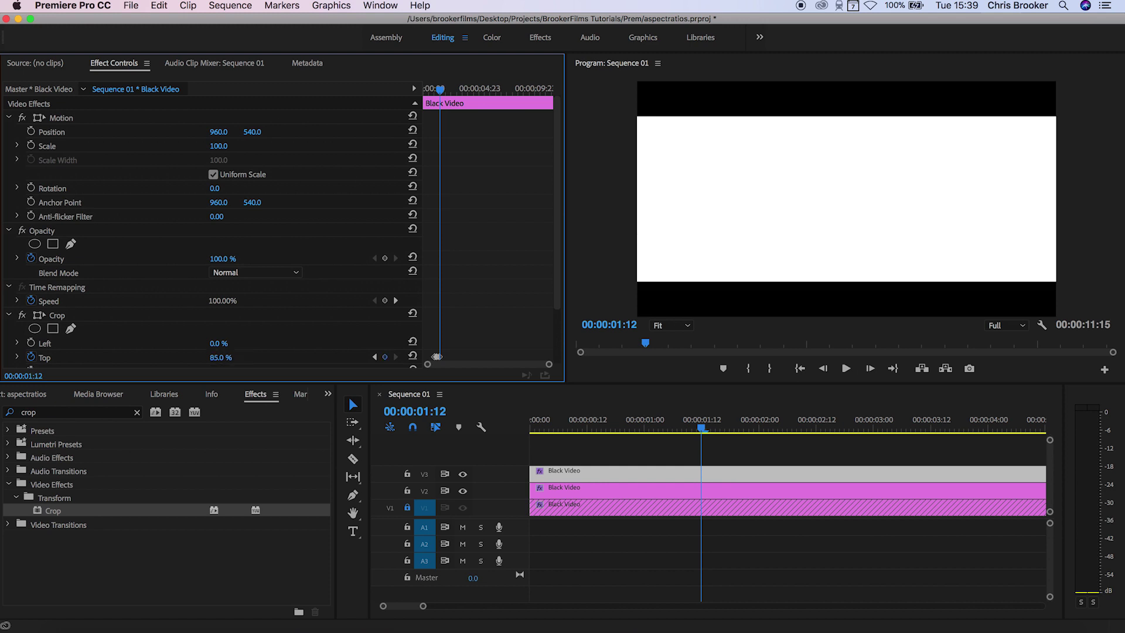
Step: Play back the black bar animation from just before its first keyframes to check the motion
{"action": "left_click_drag", "start_coordinate": [698, 432], "coordinate": [617, 428]}
{"action": "key", "text": "space"}
{"action": "key", "text": "space"}
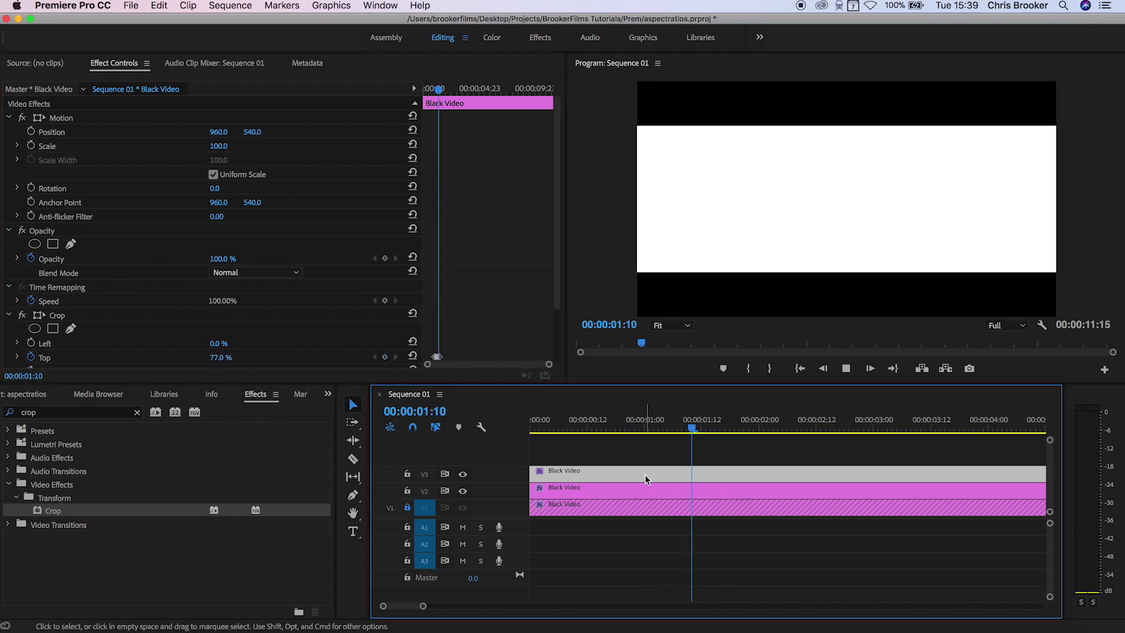
{"action": "key", "text": "space"}
Step: Delete the middle Crop Top keyframe at 00:00:01:07 on the V3 clip
{"action": "mouse_move", "coordinate": [701, 430]}
{"action": "left_mouse_down"}
{"action": "mouse_move", "coordinate": [681, 431]}
{"action": "mouse_move", "coordinate": [705, 439]}
{"action": "left_mouse_up"}
{"action": "scroll", "coordinate": [540, 307], "scroll_direction": "down", "scroll_amount": 5}
{"action": "left_click", "coordinate": [488, 292]}
{"action": "key", "text": "equal"}
{"action": "key", "text": "equal"}
{"action": "key", "text": "equal"}
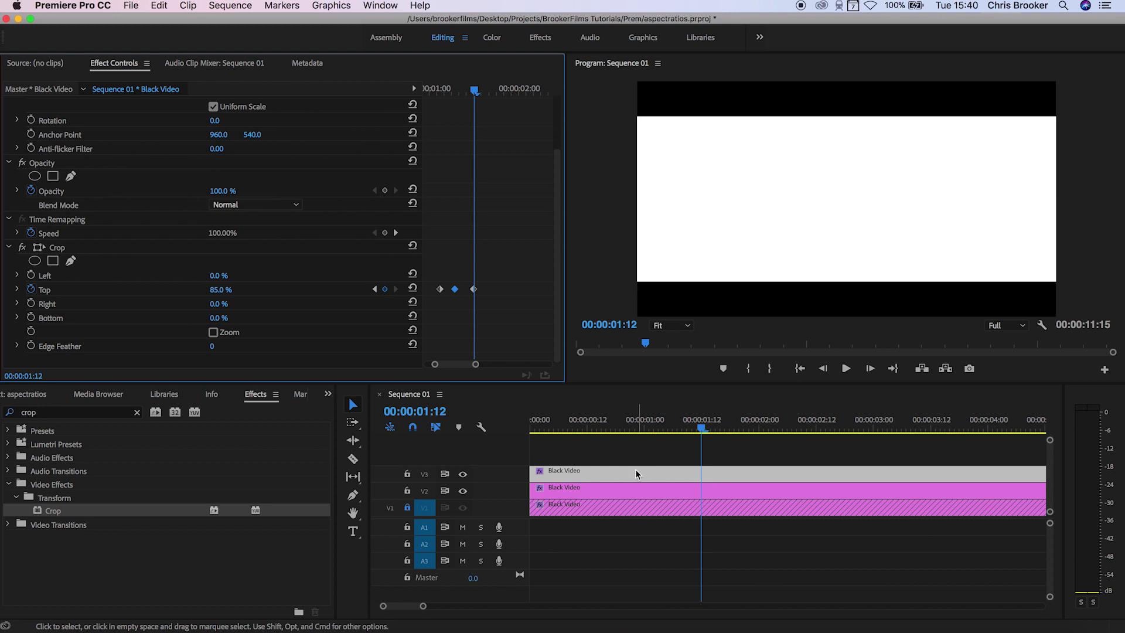
Step: Delete the middle Crop Bottom keyframe at 00:00:01:07 on the V2 clip
{"action": "left_click", "coordinate": [630, 489]}
{"action": "key", "text": "equal"}
{"action": "key", "text": "equal"}
{"action": "left_click", "coordinate": [477, 333]}
{"action": "key", "text": "equal"}
{"action": "key", "text": "equal"}
{"action": "key", "text": "equal"}
Step: Play the sequence from around 00:00:01:03 to review the bars' movement with two keyframes each
{"action": "left_click_drag", "start_coordinate": [778, 423], "coordinate": [639, 431]}
{"action": "key", "text": "space"}
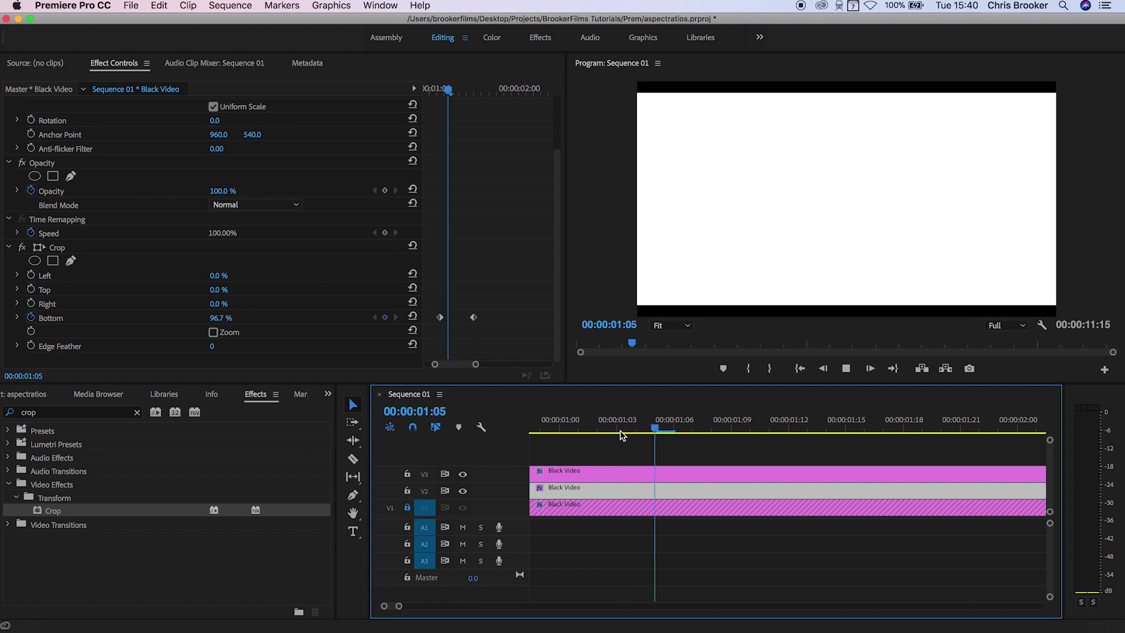
{"action": "key", "text": "space"}
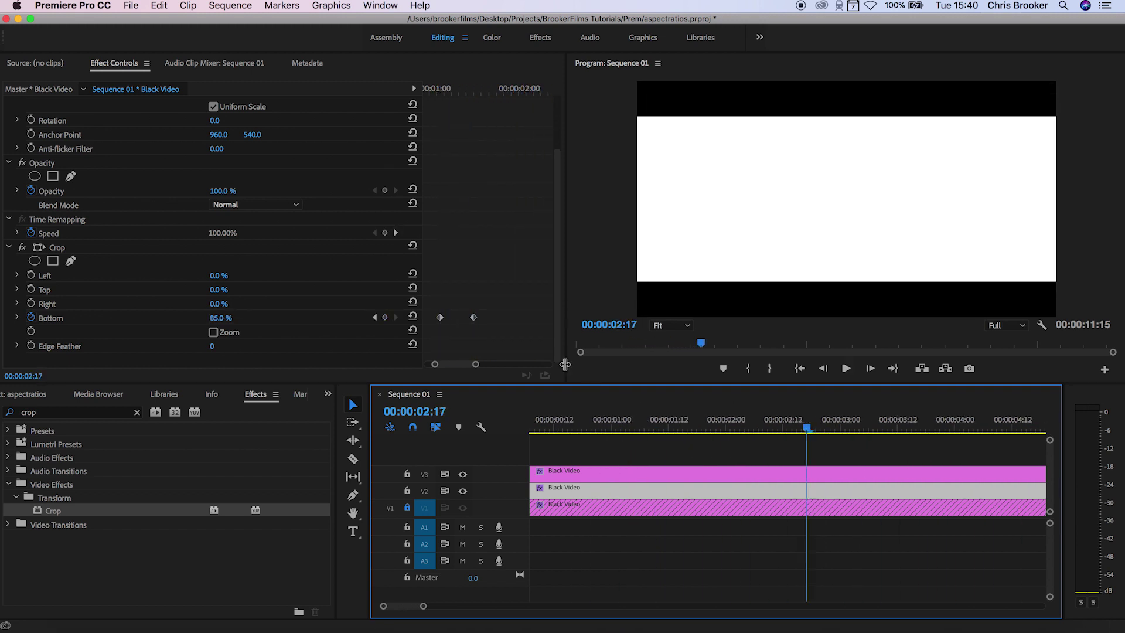
Step: Apply Ease In to both Crop Bottom keyframes on the V2 clip
{"action": "key", "text": "minus"}
{"action": "left_click_drag", "start_coordinate": [512, 301], "coordinate": [439, 322]}
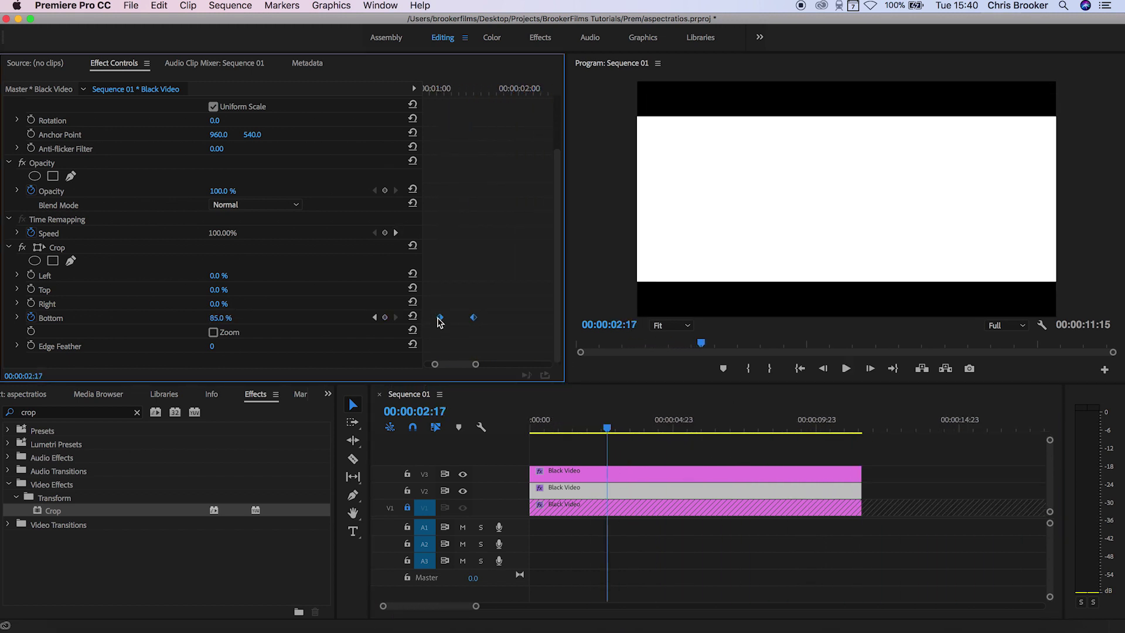
{"action": "right_click", "coordinate": [443, 315]}
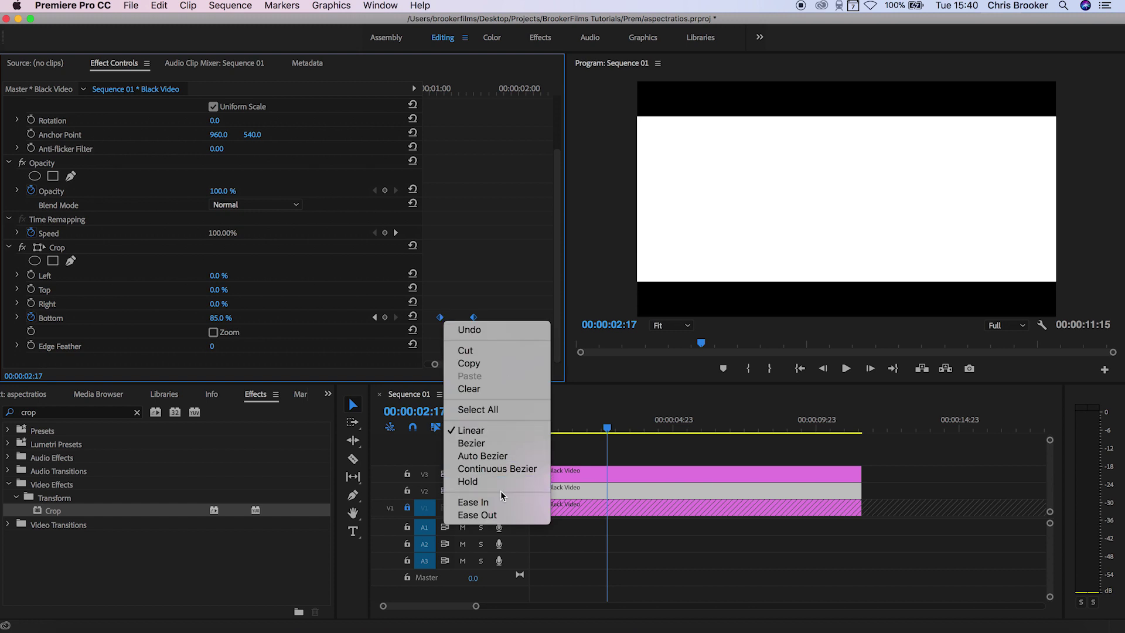
{"action": "left_click", "coordinate": [476, 502]}
Step: Apply Ease In to the Crop Top keyframes on the V3 clip and play back the eased animation
{"action": "left_click", "coordinate": [568, 475]}
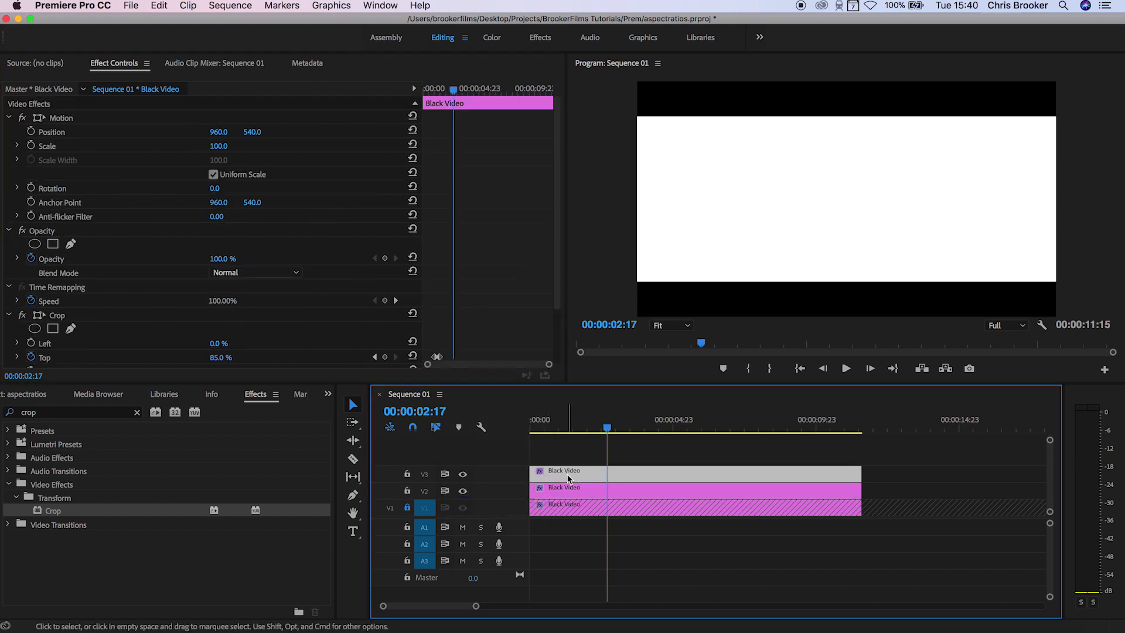
{"action": "scroll", "coordinate": [479, 323], "scroll_direction": "down", "scroll_amount": 2}
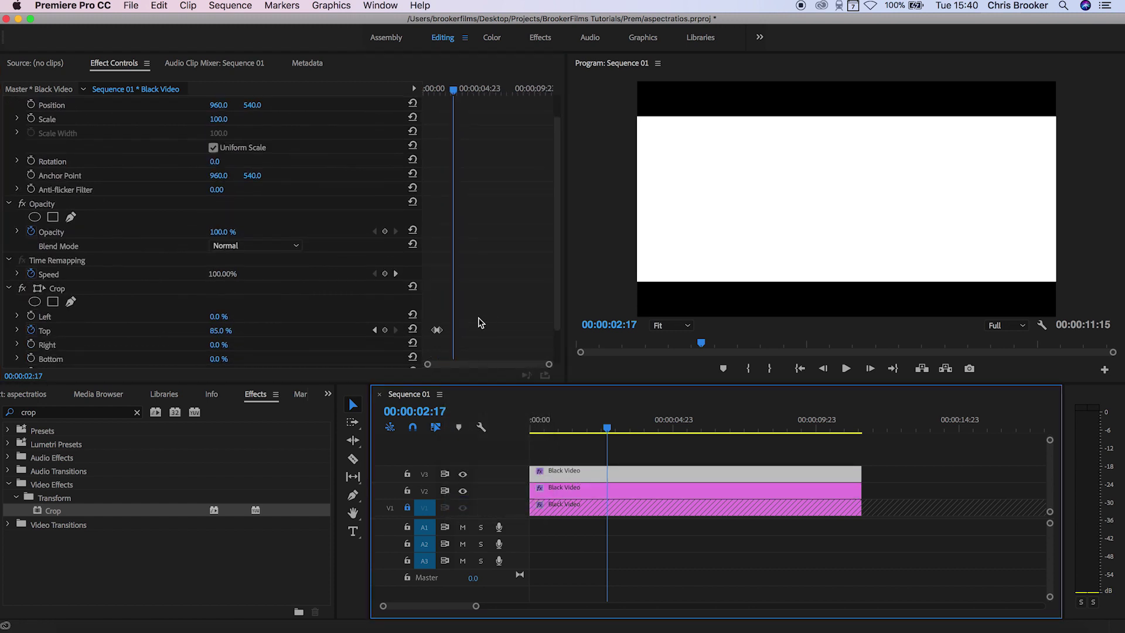
{"action": "right_click", "coordinate": [439, 332]}
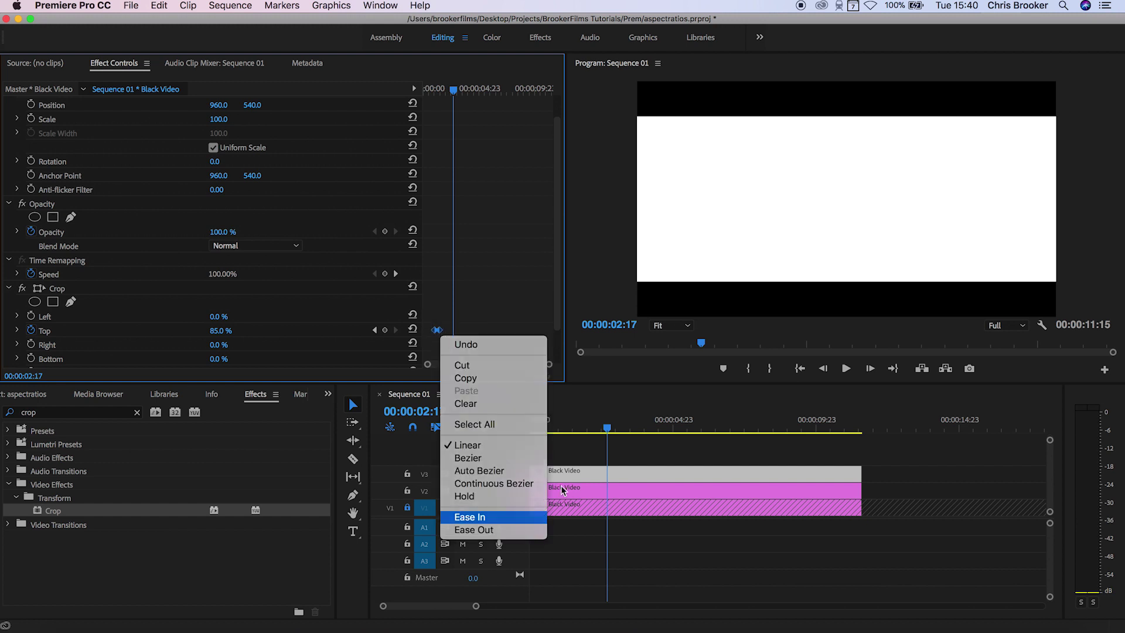
{"action": "left_click", "coordinate": [493, 517]}
{"action": "left_click_drag", "start_coordinate": [607, 428], "coordinate": [549, 429]}
{"action": "key", "text": "space"}
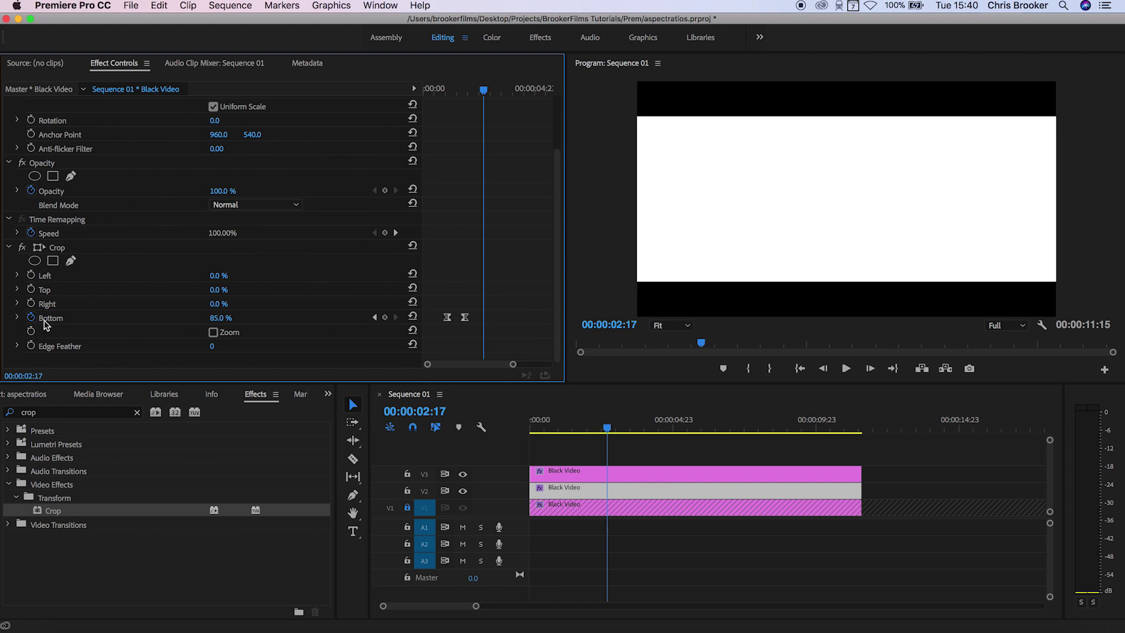
Step: Add a Crop Bottom keyframe at 00:00:02:17 on the V2 clip and crop the upper bar fully out by 00:00:02:21
{"action": "left_click", "coordinate": [386, 317]}
{"action": "key", "text": "Right"}
{"action": "key", "text": "Right"}
{"action": "key", "text": "Right"}
{"action": "key", "text": "Right"}
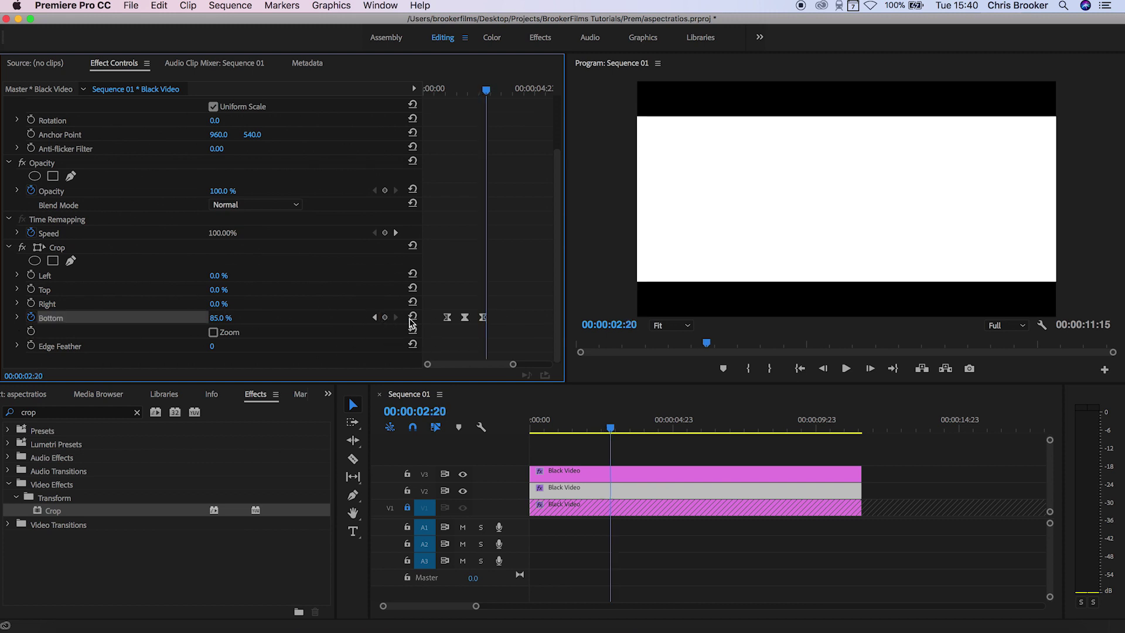
{"action": "key", "text": "equal"}
{"action": "key", "text": "equal"}
{"action": "key", "text": "equal"}
{"action": "key", "text": "Left"}
{"action": "key", "text": "Left"}
{"action": "key", "text": "Left"}
{"action": "key", "text": "Left"}
{"action": "key", "text": "Right"}
{"action": "key", "text": "Right"}
{"action": "key", "text": "Right"}
{"action": "key", "text": "Right"}
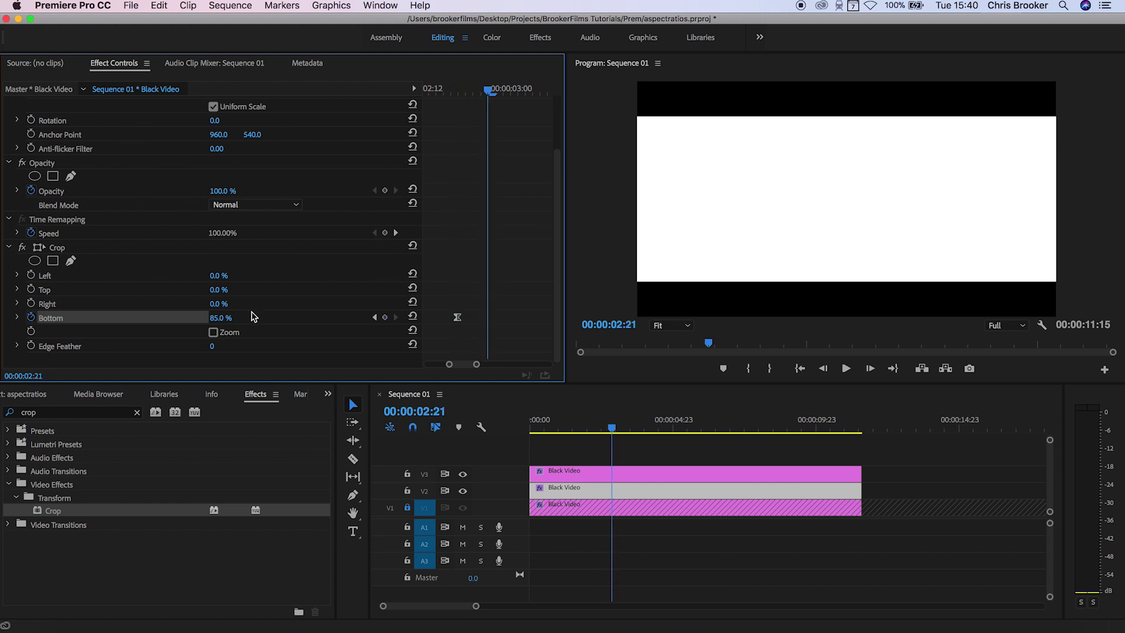
Step: Keyframe Crop Top on the V3 clip from 85% to 100% around 00:00:02:20 and play the lower bar's retraction
{"action": "left_click", "coordinate": [615, 490]}
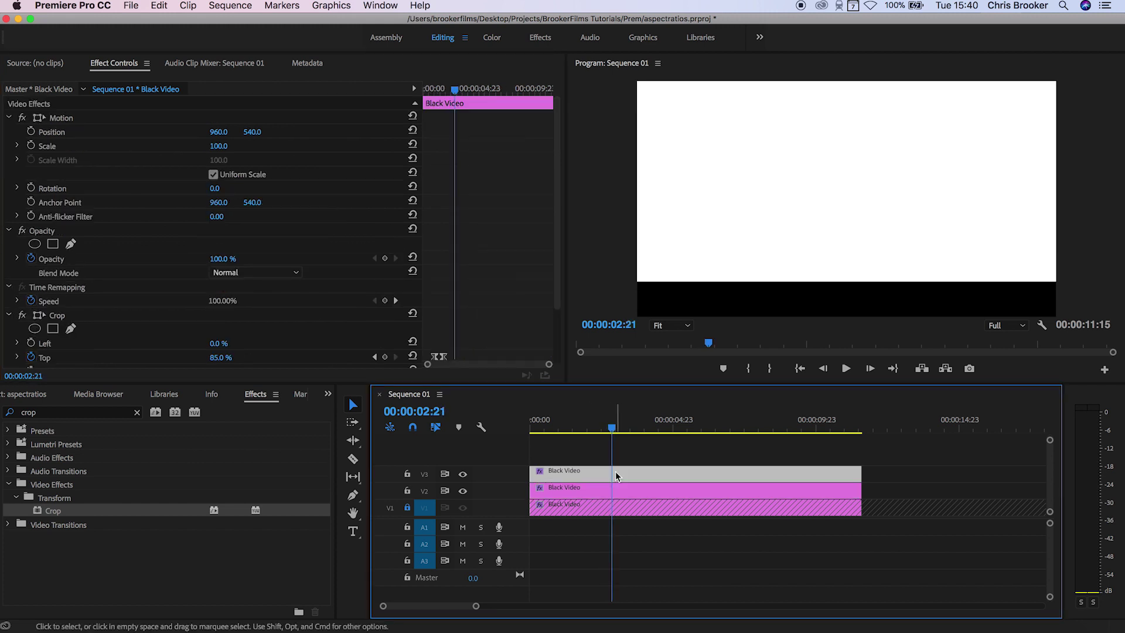
{"action": "scroll", "coordinate": [484, 291], "scroll_direction": "down", "scroll_amount": 2}
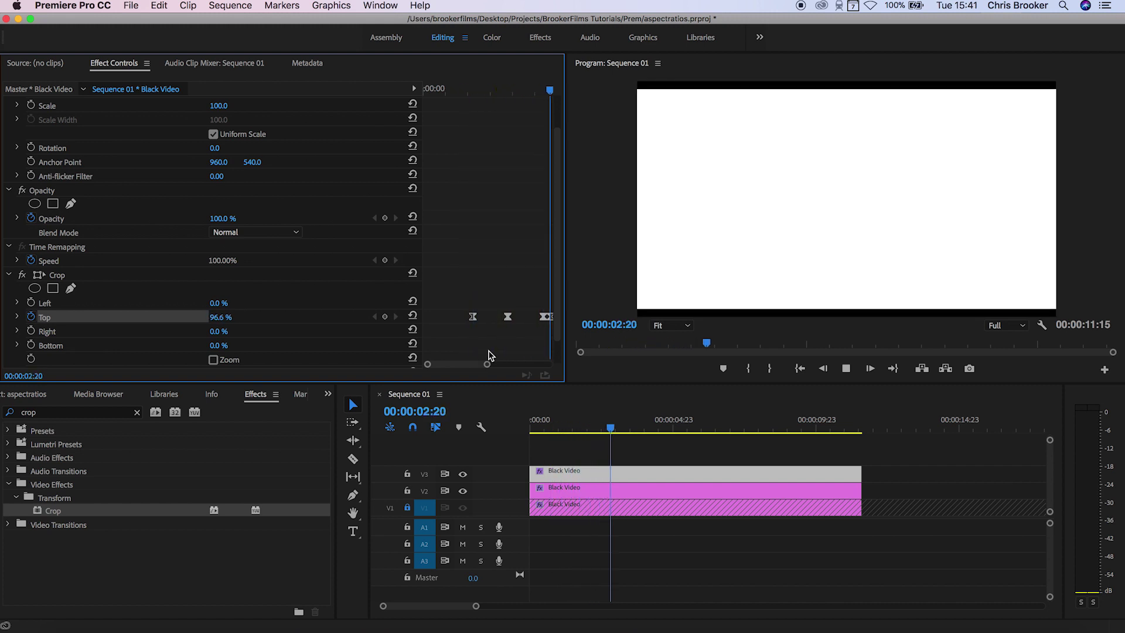
{"action": "key", "text": "space"}
Step: Split the V2 and V3 clips at 00:00:03:22 and clear the new V2 segment's Crop Bottom keyframes, with Bottom at 0%
{"action": "key", "text": "c"}
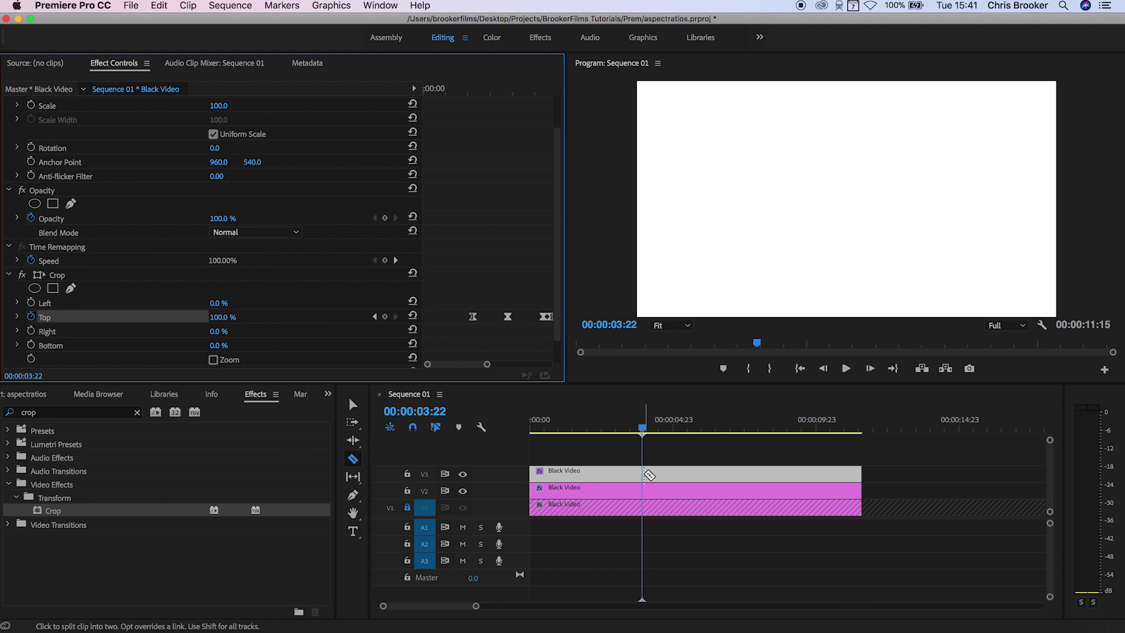
{"action": "left_click", "coordinate": [652, 473], "text": "shift"}
{"action": "key", "text": "v"}
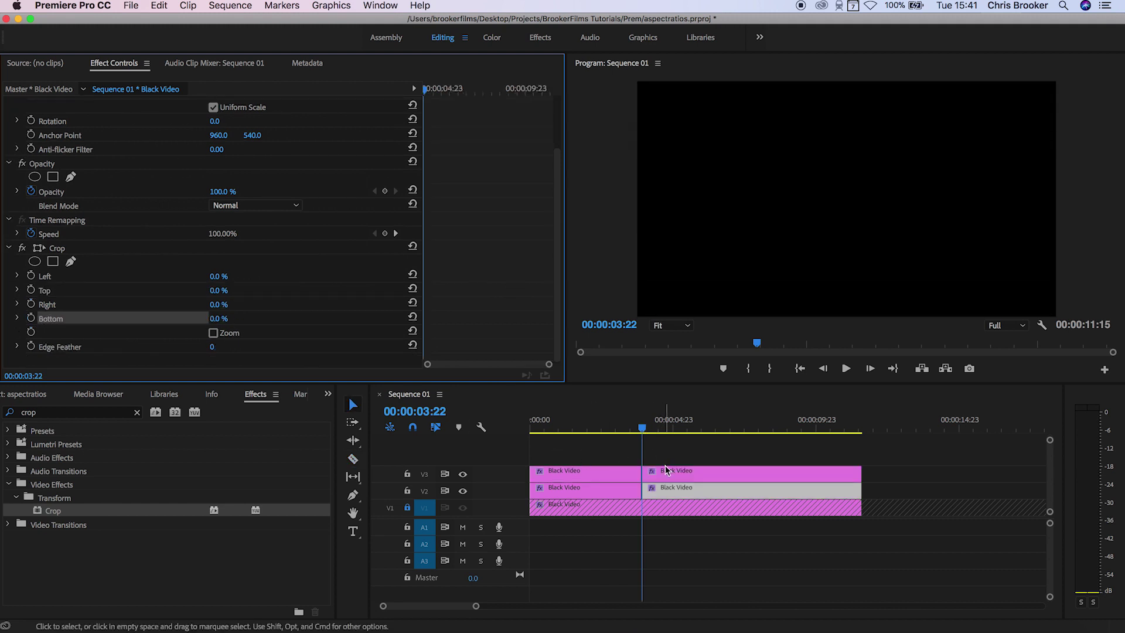
Step: On the second segments, clear Crop Top and set Left to 100% on V3, and set Crop Right to 100% on V2
{"action": "left_click", "coordinate": [663, 469]}
{"action": "scroll", "coordinate": [264, 317], "scroll_direction": "down", "scroll_amount": 3}
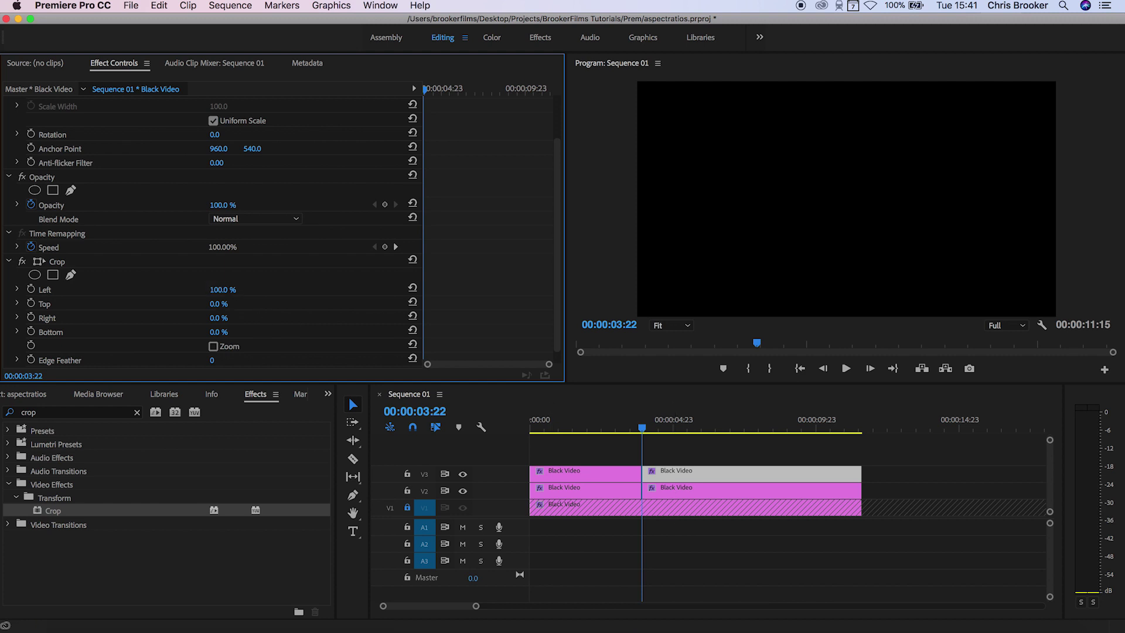
{"action": "left_click", "coordinate": [676, 489]}
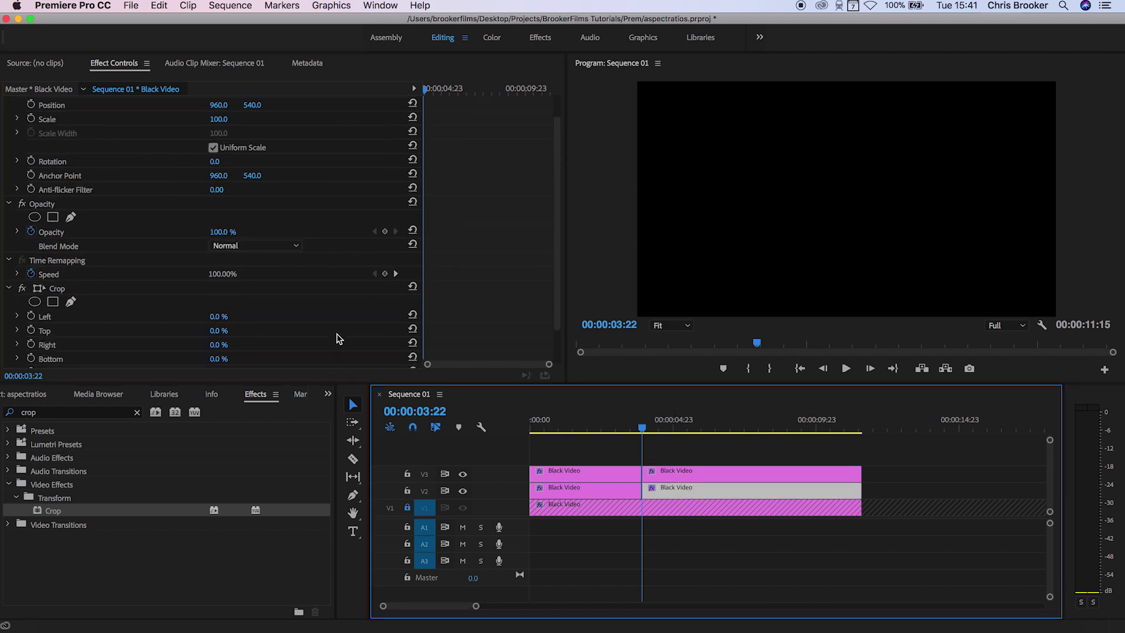
{"action": "left_click_drag", "start_coordinate": [219, 344], "coordinate": [410, 345]}
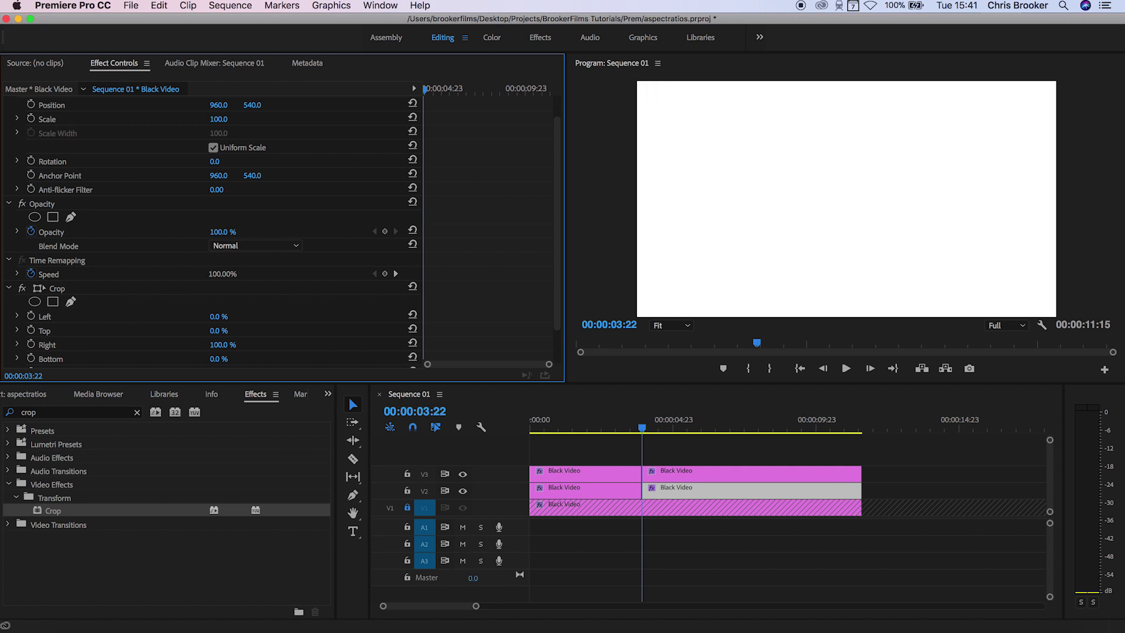
Step: Start keyframing Crop Right on the second V2 segment and Crop Left on the second V3 segment at 00:00:03:22
{"action": "scroll", "coordinate": [134, 327], "scroll_direction": "down", "scroll_amount": 2}
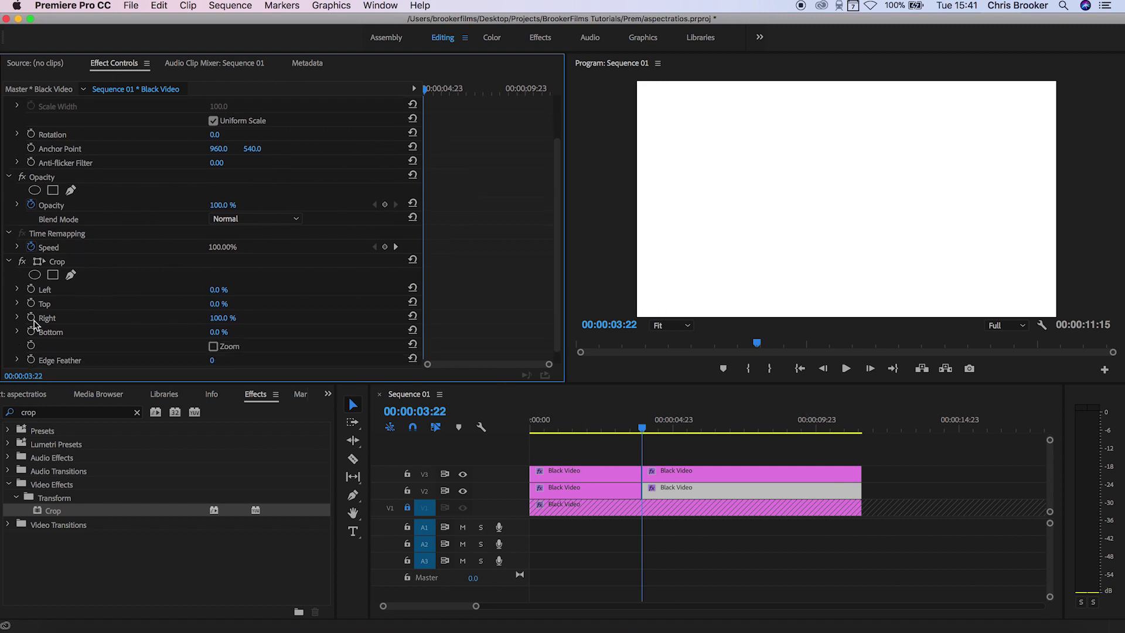
{"action": "left_click", "coordinate": [691, 476]}
{"action": "scroll", "coordinate": [136, 333], "scroll_direction": "down", "scroll_amount": 2}
{"action": "left_click", "coordinate": [37, 317]}
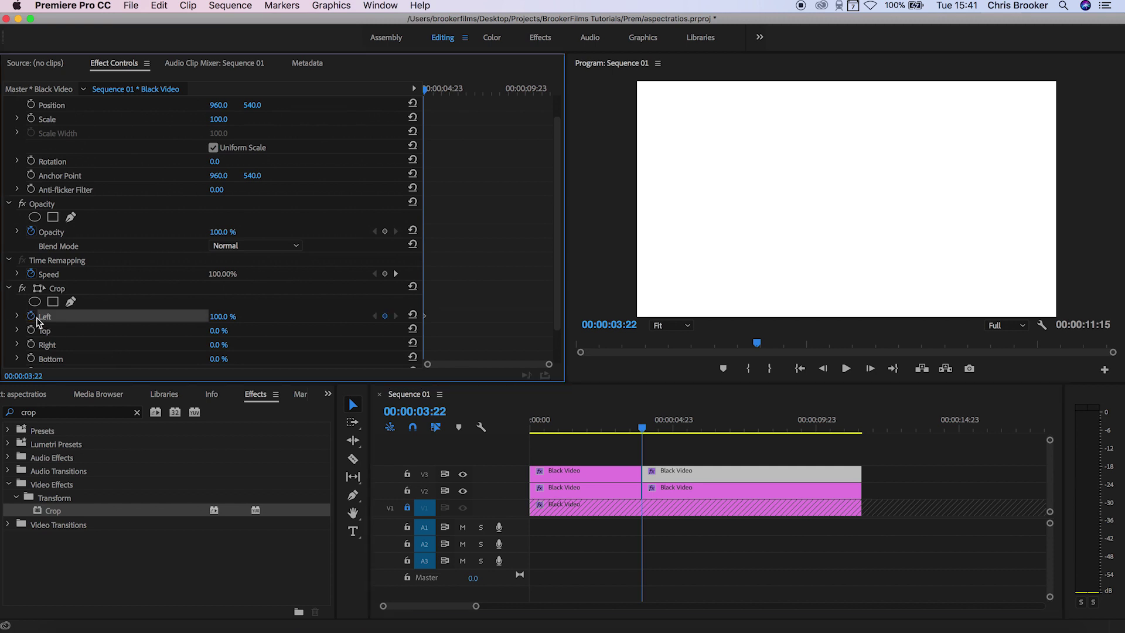
Step: Set Crop Left to 70% at 00:00:04:07 on the second V3 segment
{"action": "key", "text": "Right"}
{"action": "key", "text": "Right"}
{"action": "key", "text": "Right"}
{"action": "key", "text": "Right"}
{"action": "key", "text": "Right"}
{"action": "key", "text": "Right"}
{"action": "key", "text": "Right"}
{"action": "key", "text": "Right"}
{"action": "key", "text": "Right"}
{"action": "mouse_move", "coordinate": [228, 318]}
{"action": "left_mouse_down"}
{"action": "mouse_move", "coordinate": [216, 317]}
{"action": "mouse_move", "coordinate": [228, 317]}
{"action": "left_mouse_up"}
{"action": "left_click", "coordinate": [232, 317]}
{"action": "type", "text": "7"}
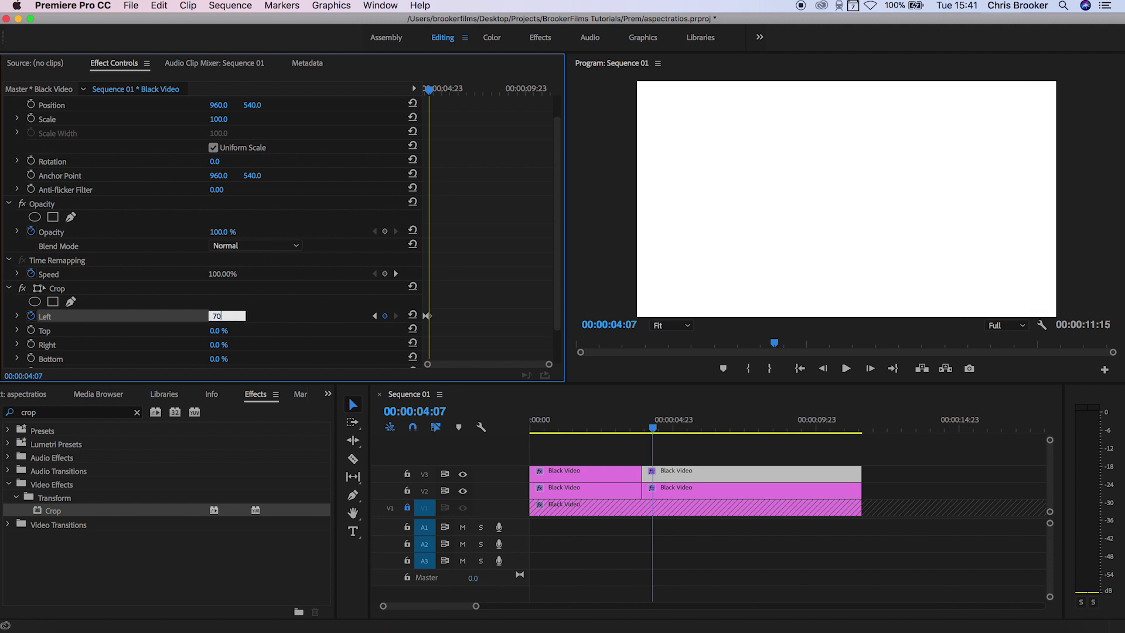
{"action": "type", "text": "0"}
{"action": "key", "text": "Return"}
Step: Set Crop Right to 70% at 00:00:04:07 on the second V2 segment
{"action": "left_click", "coordinate": [674, 491]}
{"action": "scroll", "coordinate": [437, 306], "scroll_direction": "down", "scroll_amount": 3}
{"action": "scroll", "coordinate": [437, 305], "scroll_direction": "up", "scroll_amount": 1}
{"action": "left_click", "coordinate": [229, 316]}
{"action": "type", "text": "70"}
{"action": "key", "text": "Return"}
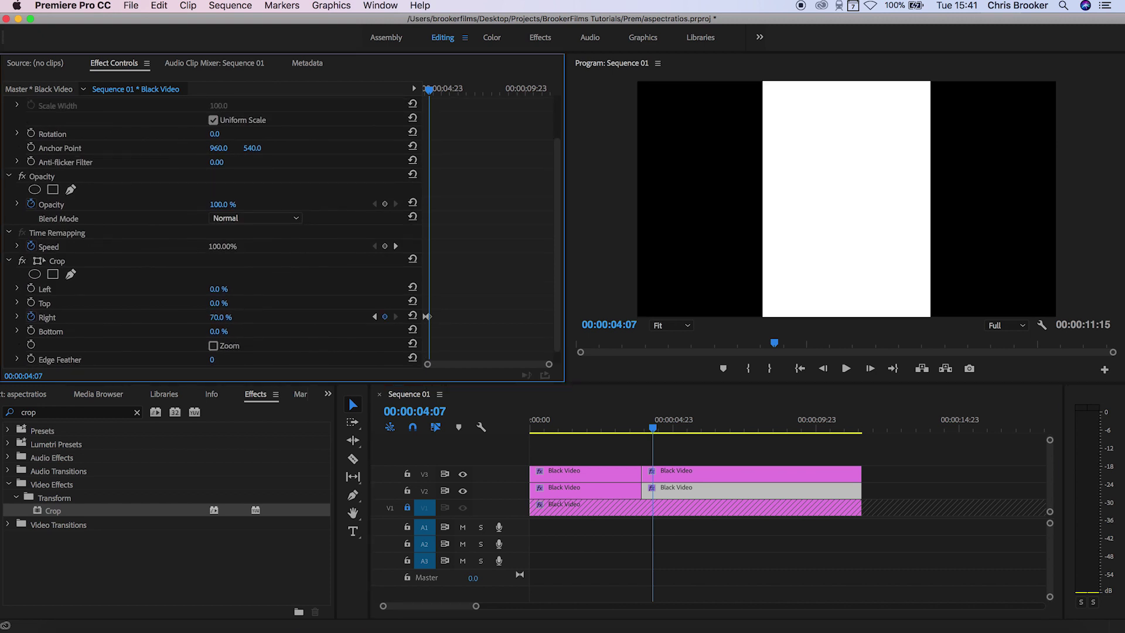
Step: Move the 70% Crop Right keyframe on V2 and the 70% Crop Left keyframe on V3 to 00:00:04:22
{"action": "mouse_move", "coordinate": [651, 422]}
{"action": "left_mouse_down"}
{"action": "mouse_move", "coordinate": [640, 426]}
{"action": "mouse_move", "coordinate": [670, 427]}
{"action": "left_mouse_up"}
{"action": "left_click", "coordinate": [466, 327]}
{"action": "left_click_drag", "start_coordinate": [413, 320], "coordinate": [408, 321]}
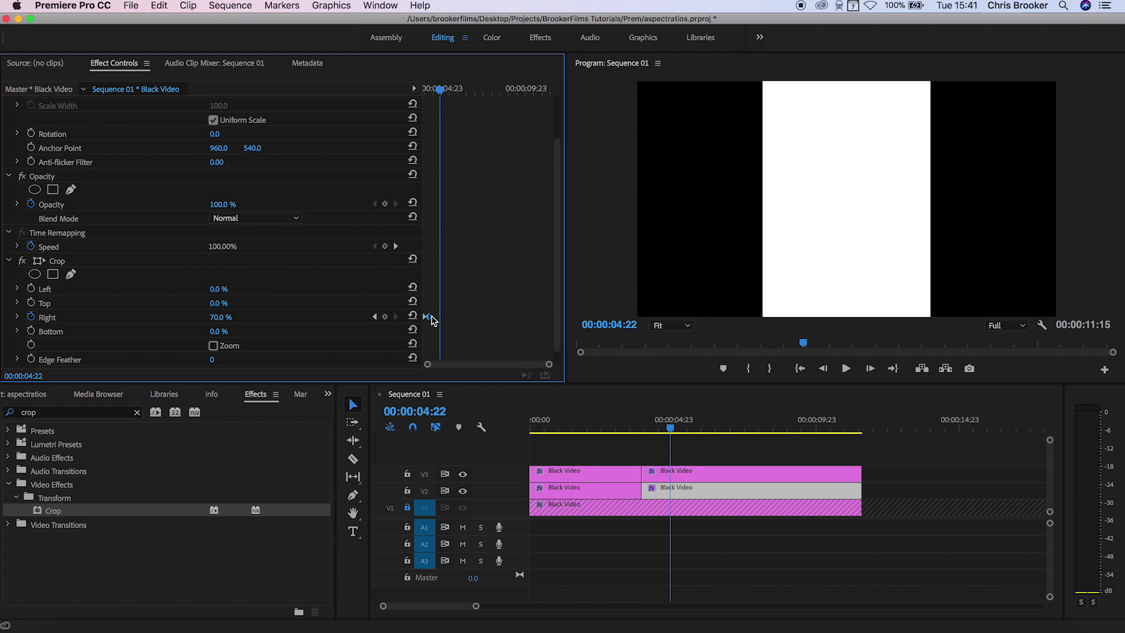
{"action": "left_click", "coordinate": [661, 471]}
{"action": "scroll", "coordinate": [457, 335], "scroll_direction": "down", "scroll_amount": 1}
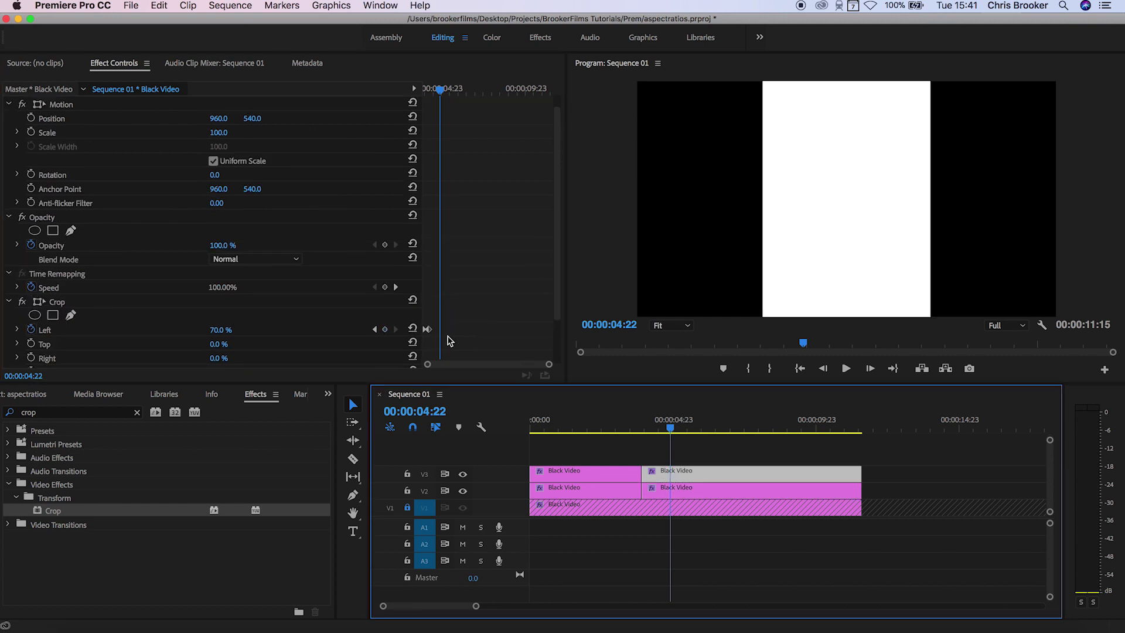
{"action": "left_click_drag", "start_coordinate": [429, 330], "coordinate": [439, 330]}
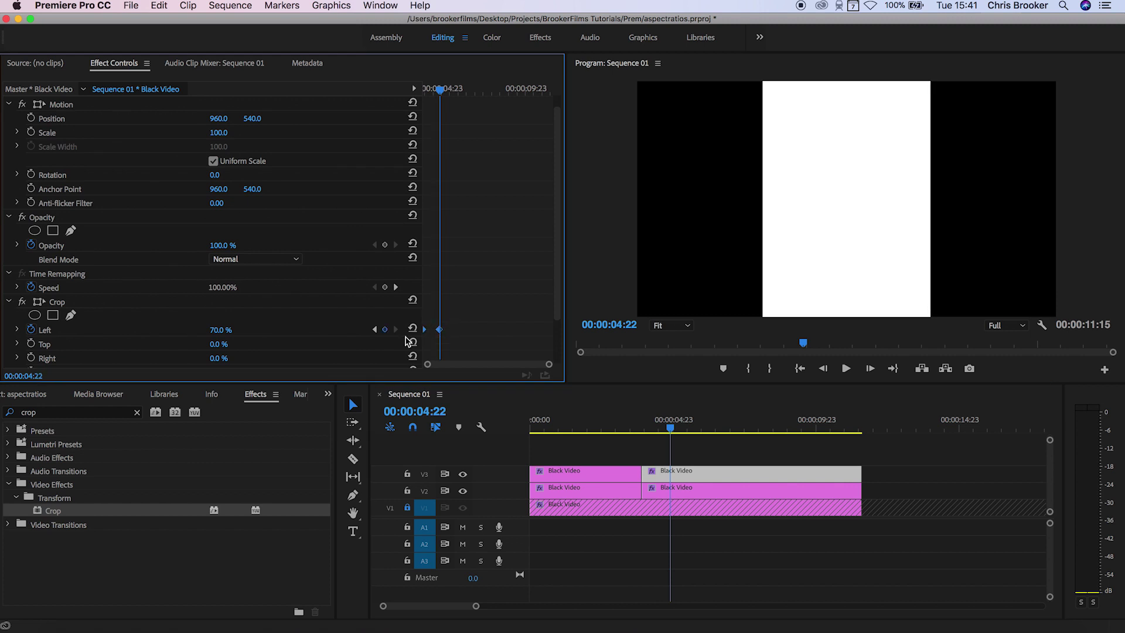
Step: Apply Ease In to the Crop Left keyframes on the second V3 segment and the Crop Right keyframes on V2
{"action": "right_click", "coordinate": [440, 331]}
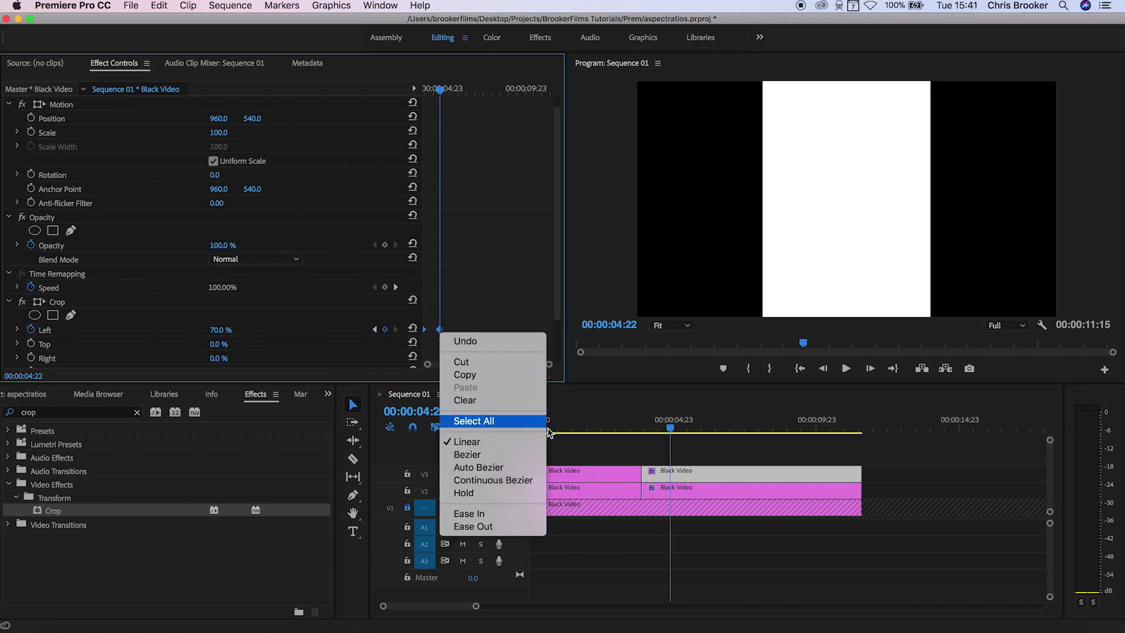
{"action": "left_click", "coordinate": [516, 510]}
{"action": "left_click", "coordinate": [683, 501]}
{"action": "scroll", "coordinate": [462, 320], "scroll_direction": "down", "scroll_amount": 3}
{"action": "scroll", "coordinate": [445, 314], "scroll_direction": "up", "scroll_amount": 1}
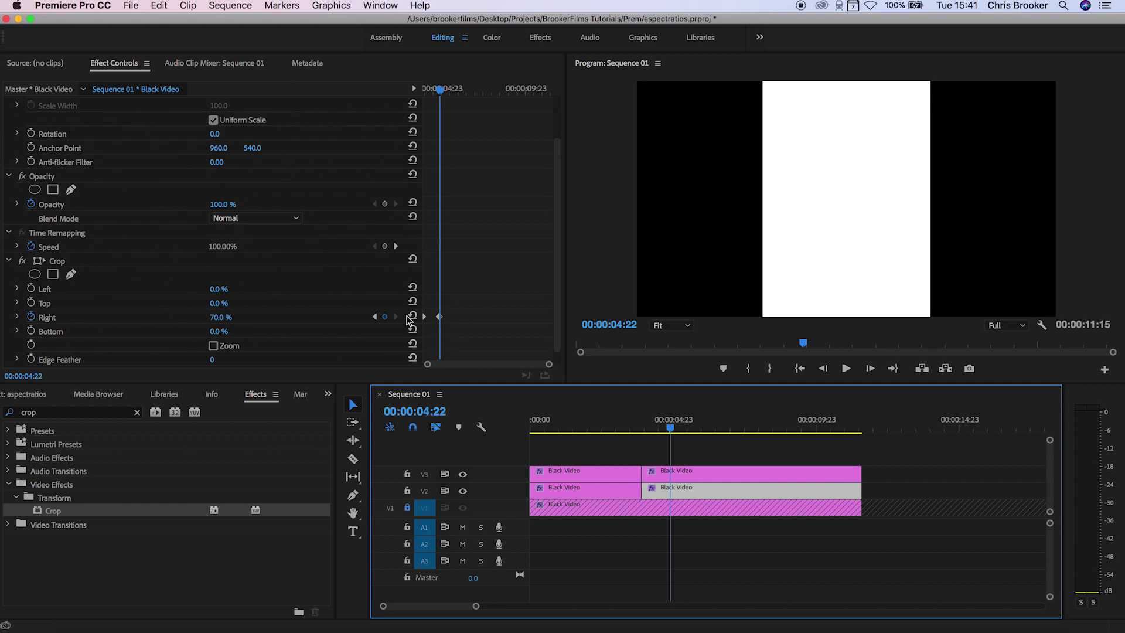
{"action": "left_click", "coordinate": [439, 316]}
{"action": "right_click", "coordinate": [439, 320]}
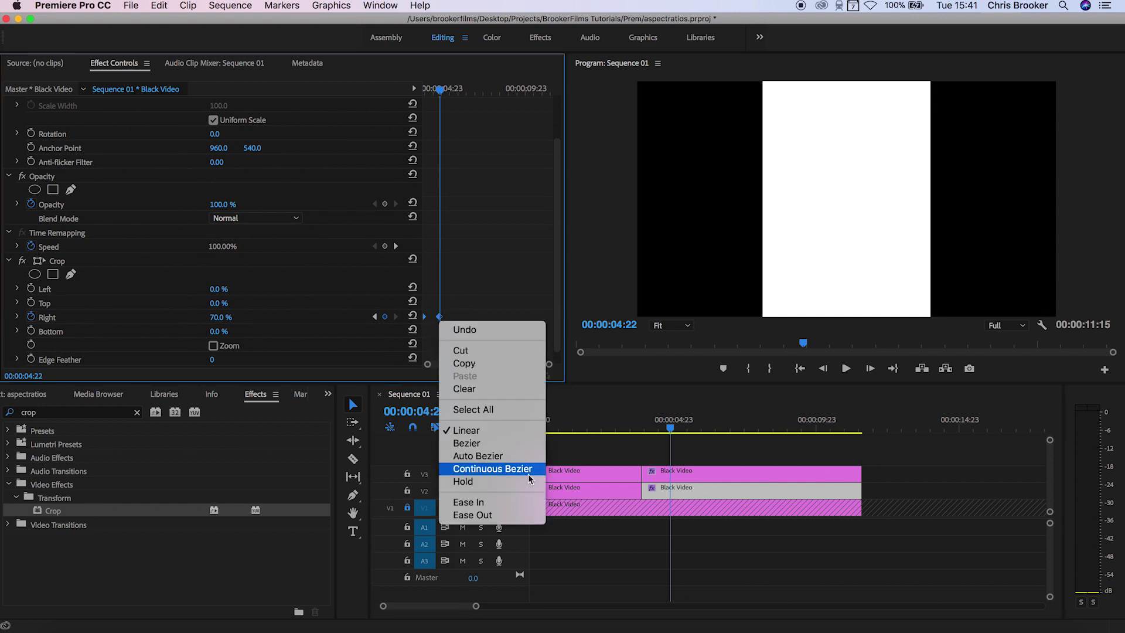
{"action": "left_click", "coordinate": [515, 502]}
Step: Play the sequence from the start of the second segments to review the side bars sliding in
{"action": "left_click_drag", "start_coordinate": [666, 418], "coordinate": [638, 408]}
{"action": "key", "text": "space"}
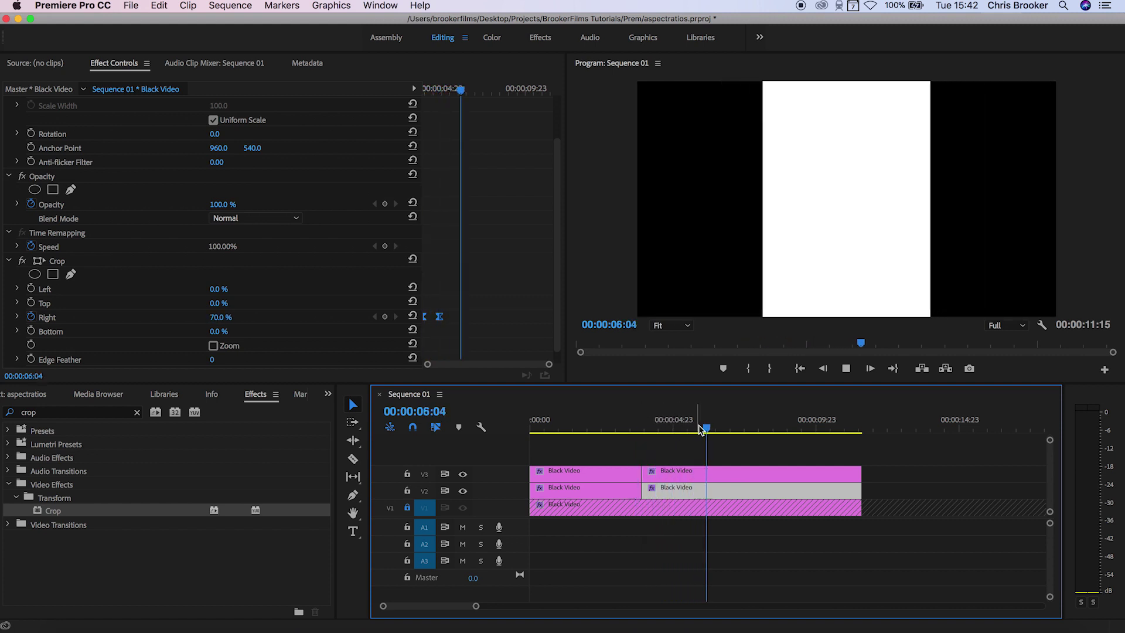
{"action": "key", "text": "space"}
Step: Add a Crop Right keyframe at 00:00:06:20 on the second V2 segment and crop its bar fully out at 00:00:06:23
{"action": "left_click", "coordinate": [385, 317]}
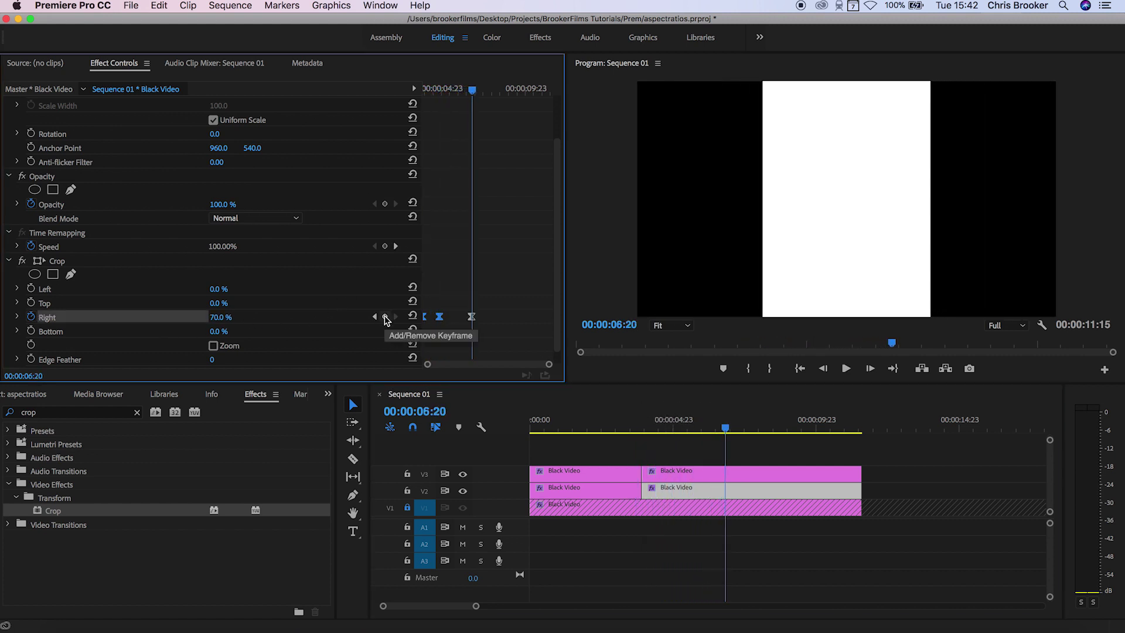
{"action": "key", "text": "Right"}
{"action": "key", "text": "Right"}
{"action": "key", "text": "Right"}
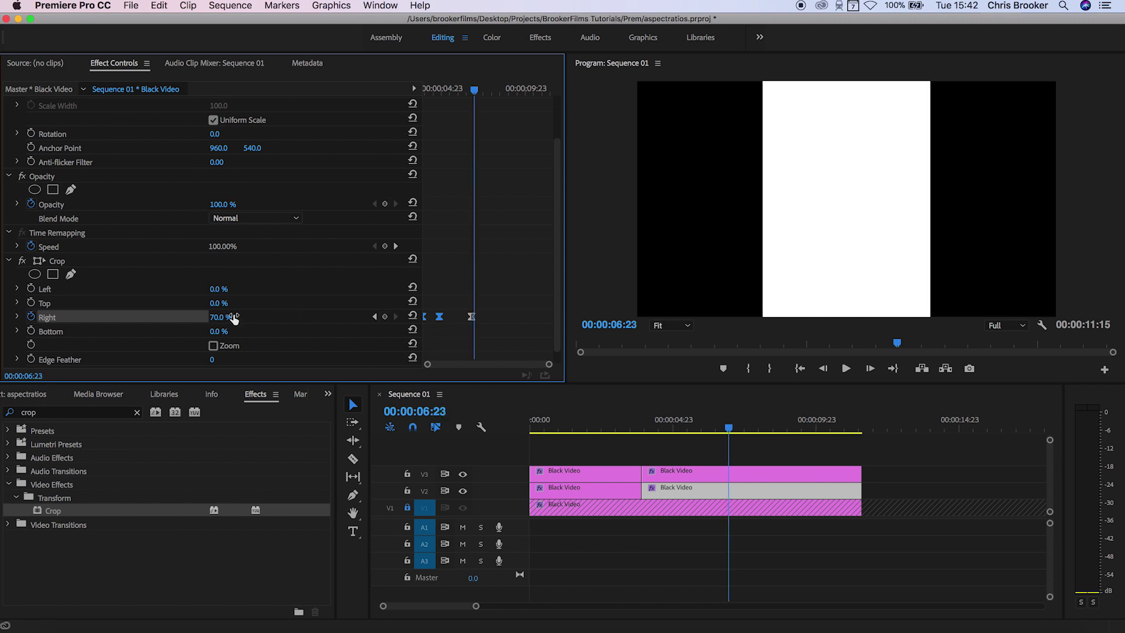
{"action": "left_click_drag", "start_coordinate": [218, 318], "coordinate": [237, 319]}
Step: Keyframe Crop Left on the second V3 segment from 70% to 100% around 00:00:06:22 to retract its side bar
{"action": "left_click", "coordinate": [757, 469]}
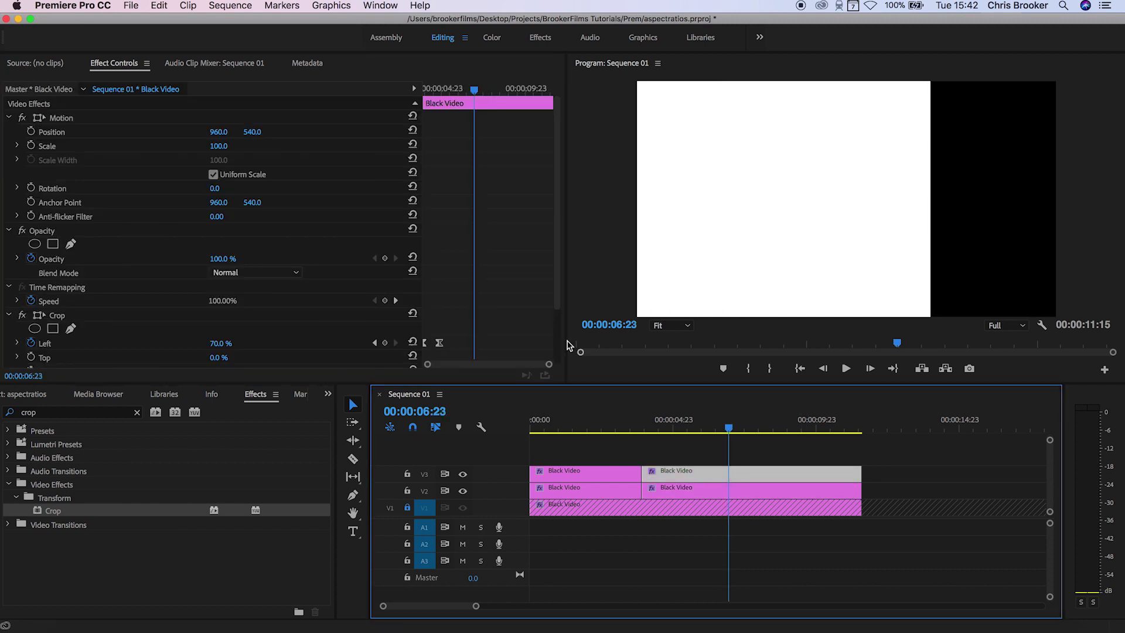
{"action": "scroll", "coordinate": [514, 324], "scroll_direction": "down", "scroll_amount": 2}
{"action": "key", "text": "Left"}
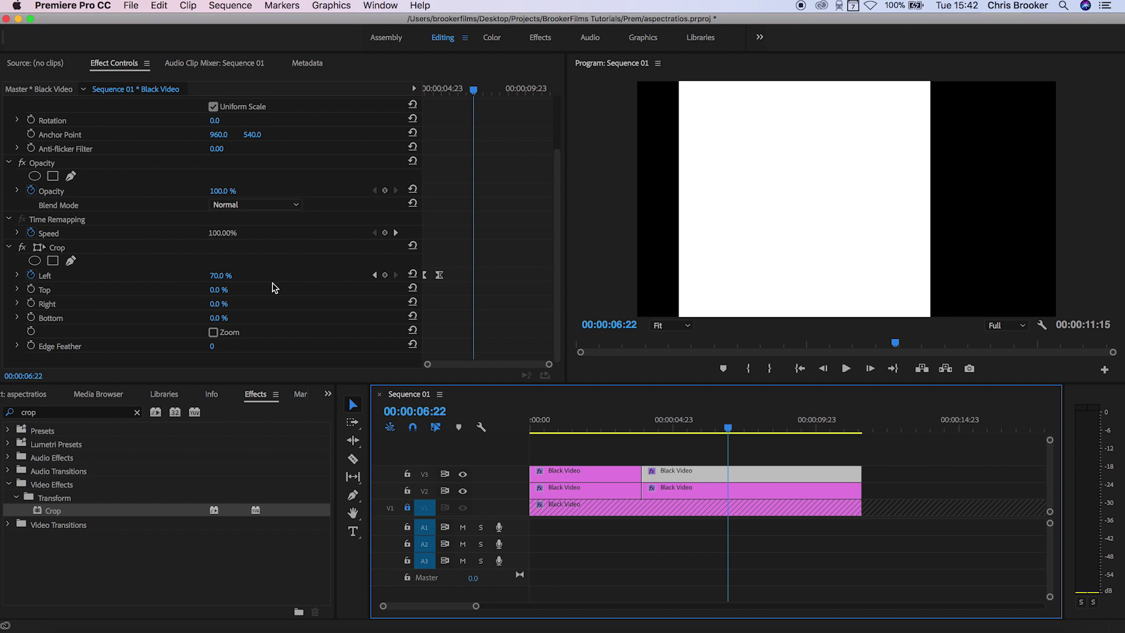
{"action": "left_click", "coordinate": [385, 275]}
{"action": "key", "text": "Right"}
{"action": "key", "text": "Right"}
{"action": "key", "text": "Right"}
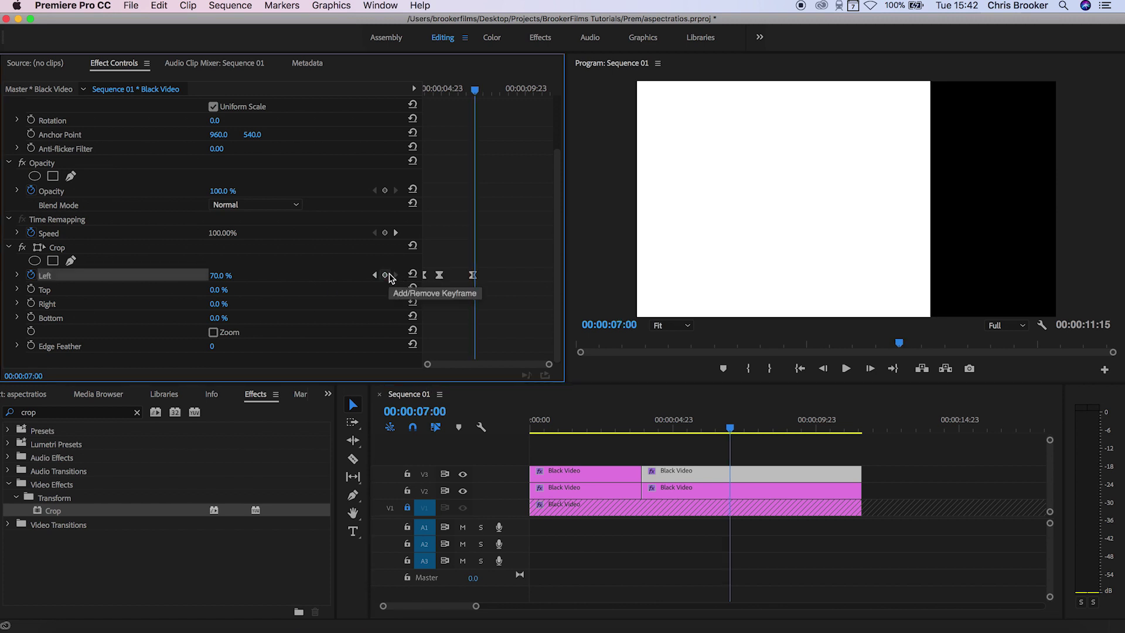
{"action": "left_click_drag", "start_coordinate": [221, 276], "coordinate": [239, 276]}
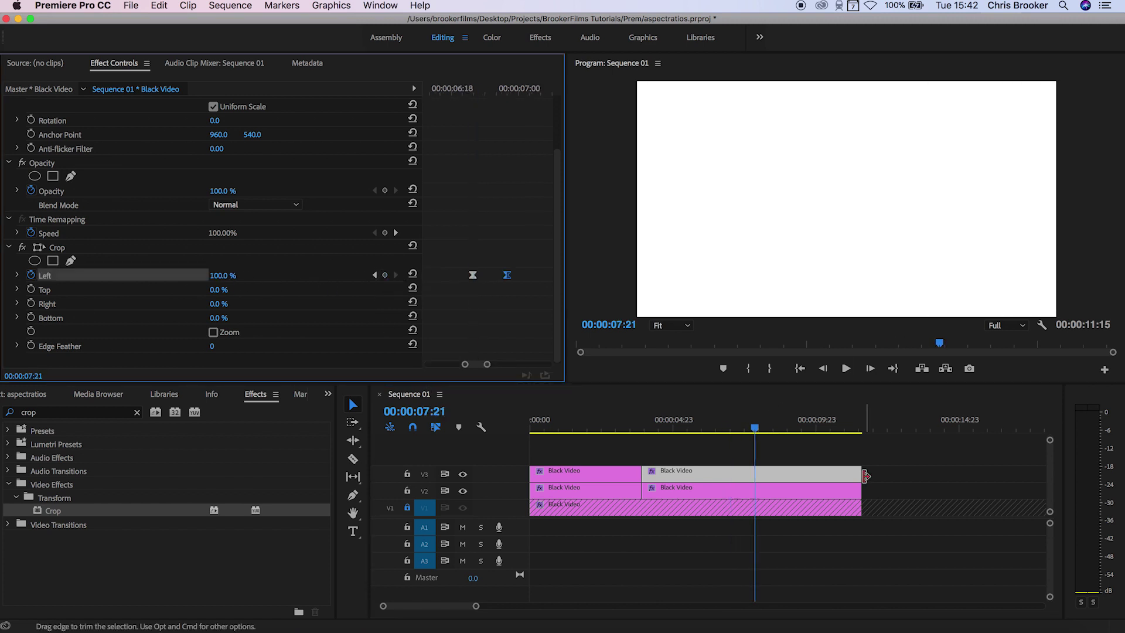
Step: Split the V2 and V3 clips at 00:00:07:21
{"action": "key", "text": "c"}
{"action": "left_click", "coordinate": [756, 488]}
{"action": "left_click", "coordinate": [755, 473]}
{"action": "key", "text": "v"}
Step: Set Crop Left to 0% on the third V3 segment and remove its Left keyframes
{"action": "left_click", "coordinate": [781, 476]}
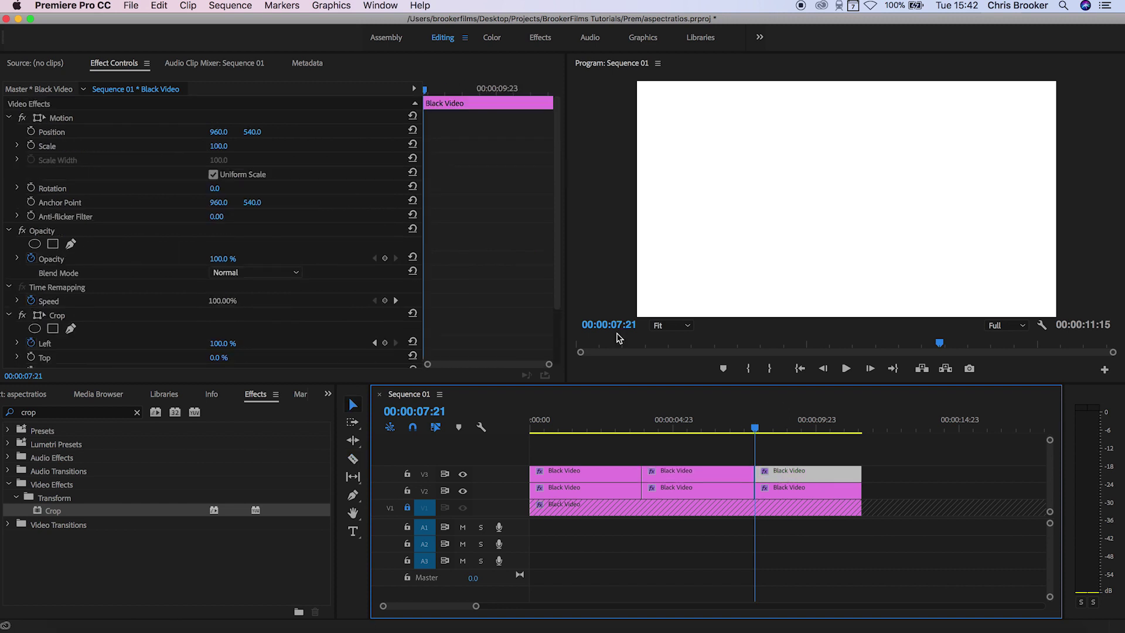
{"action": "scroll", "coordinate": [478, 290], "scroll_direction": "down", "scroll_amount": 3}
{"action": "left_click_drag", "start_coordinate": [223, 289], "coordinate": [130, 300]}
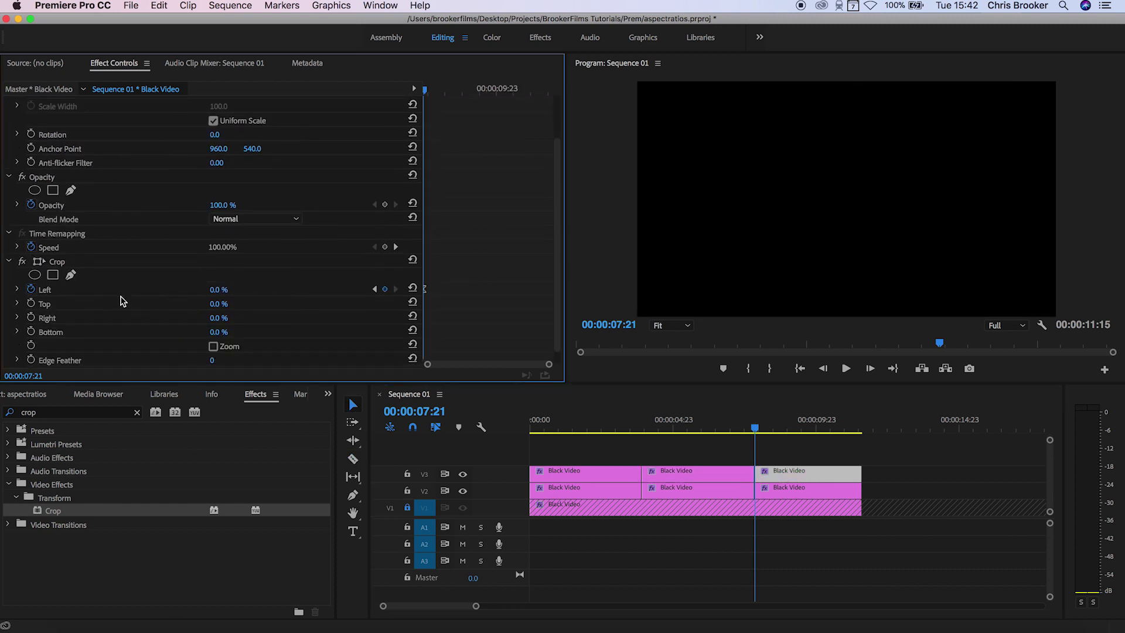
{"action": "left_click", "coordinate": [31, 290]}
{"action": "key", "text": "Return"}
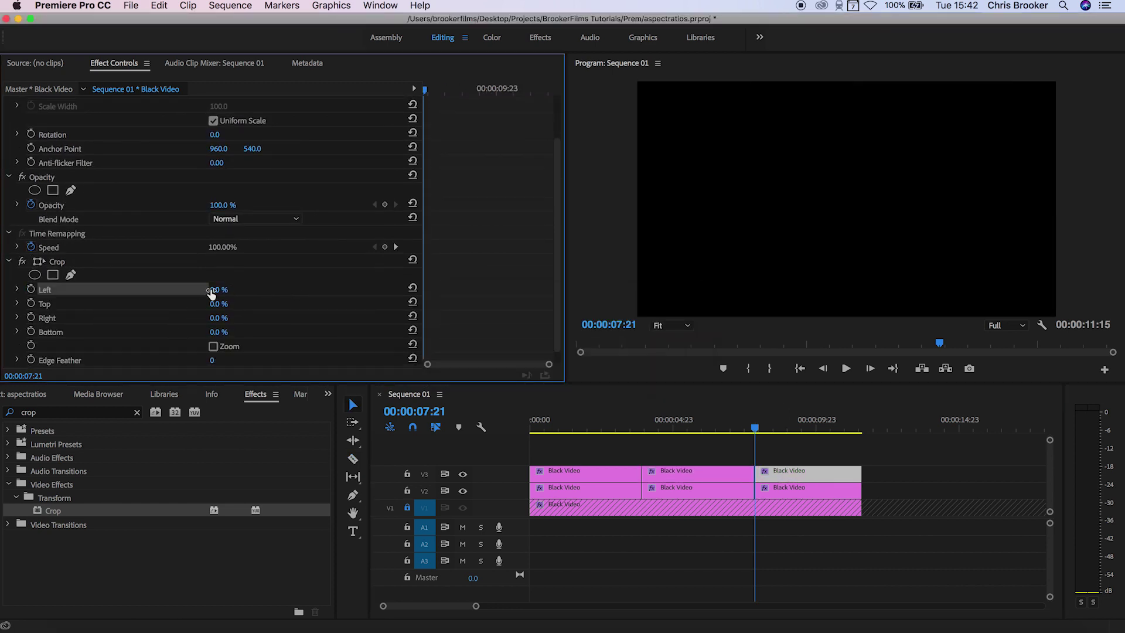
Step: Keyframe Crop Right on the third V3 segment from 100% at 00:00:07:21 to 0% at 00:00:08:00
{"action": "left_click_drag", "start_coordinate": [218, 318], "coordinate": [276, 318]}
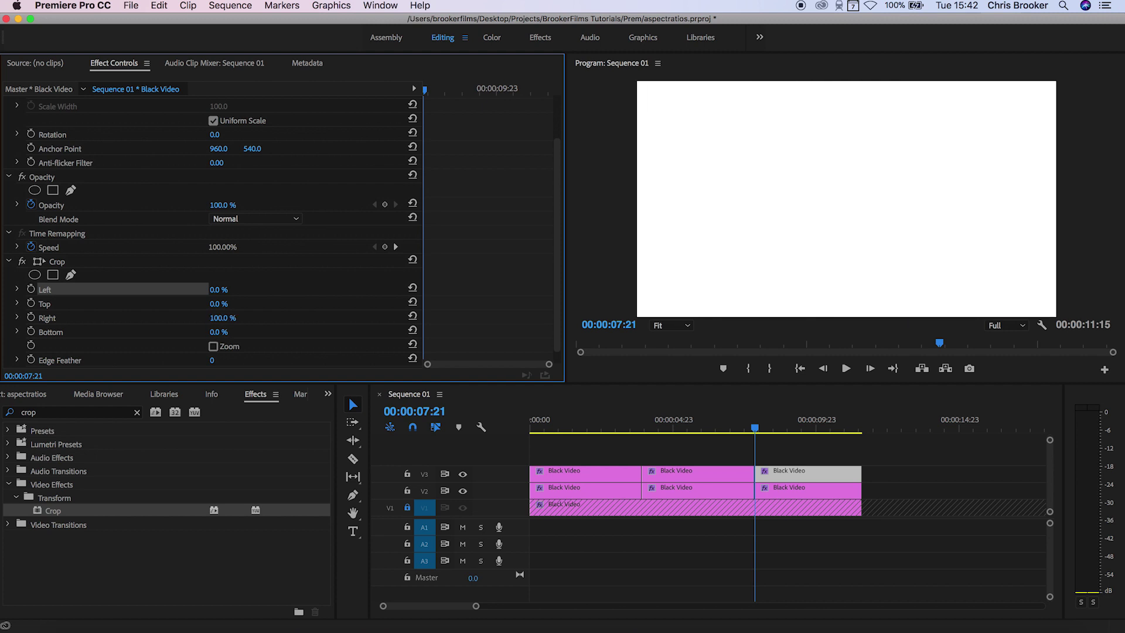
{"action": "left_click", "coordinate": [31, 319]}
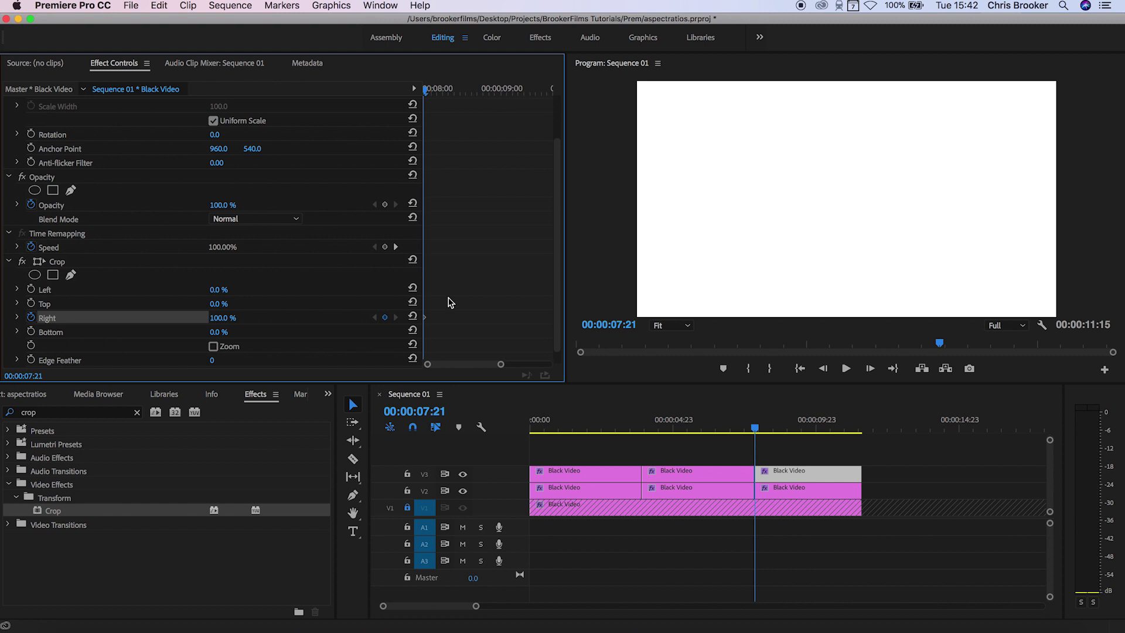
{"action": "key", "text": "Right"}
{"action": "key", "text": "Right"}
{"action": "key", "text": "Right"}
{"action": "left_click_drag", "start_coordinate": [235, 318], "coordinate": [175, 318]}
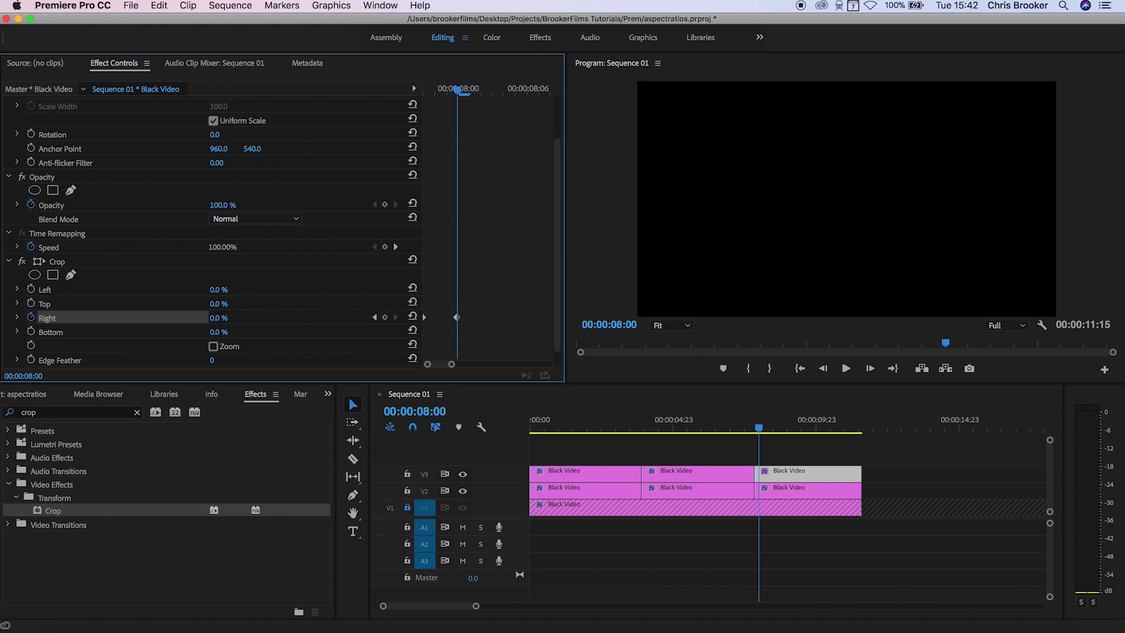
Step: Keyframe Crop Left on the third V3 segment from 0% at 00:00:08:00 to 100% at 00:00:08:03
{"action": "left_click", "coordinate": [33, 289]}
{"action": "key", "text": "Right"}
{"action": "key", "text": "Right"}
{"action": "key", "text": "Right"}
{"action": "left_click_drag", "start_coordinate": [219, 290], "coordinate": [281, 289]}
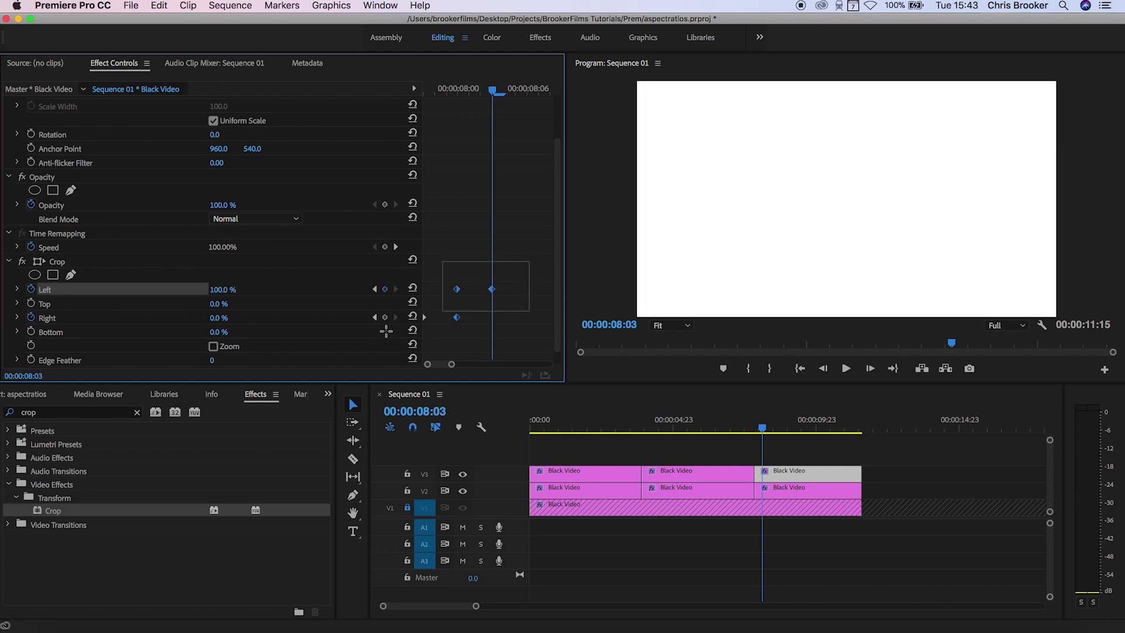
Step: Apply Ease In to the third V3 segment's Crop Left and Right keyframes and play back the wipe
{"action": "right_click", "coordinate": [461, 321]}
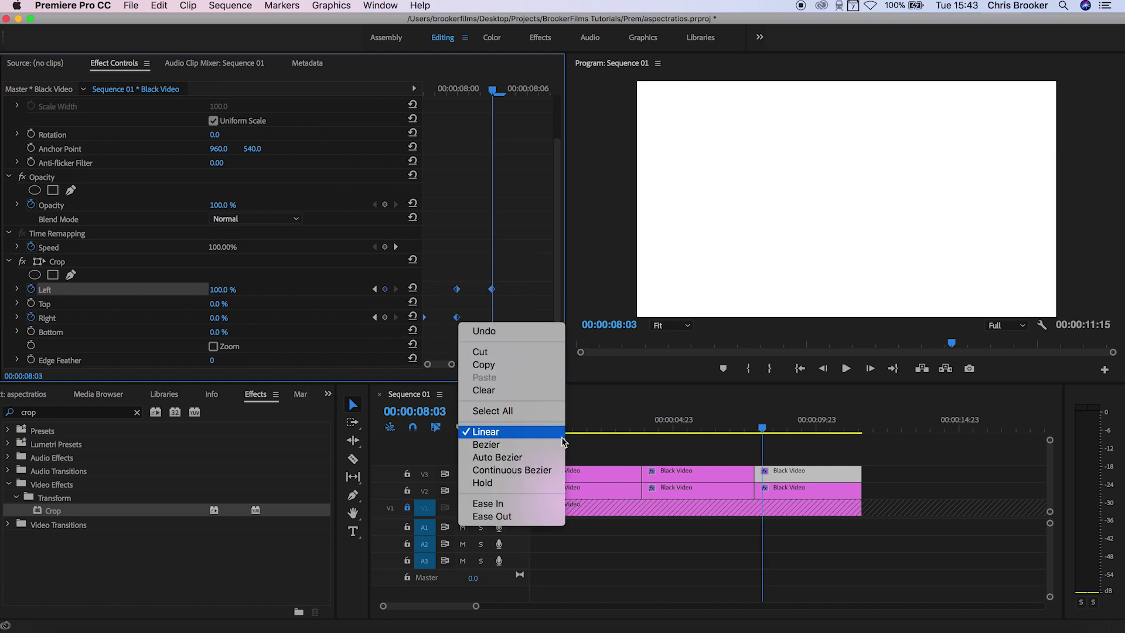
{"action": "left_click", "coordinate": [530, 504]}
{"action": "left_click_drag", "start_coordinate": [493, 90], "coordinate": [426, 105]}
{"action": "key", "text": "space"}
{"action": "key", "text": "space"}
Step: Slow the wipe by moving the third V3 segment's middle Crop keyframes to about 00:00:08:08 and the last Left keyframe to 00:00:08:18, checking in playback
{"action": "left_click", "coordinate": [514, 275]}
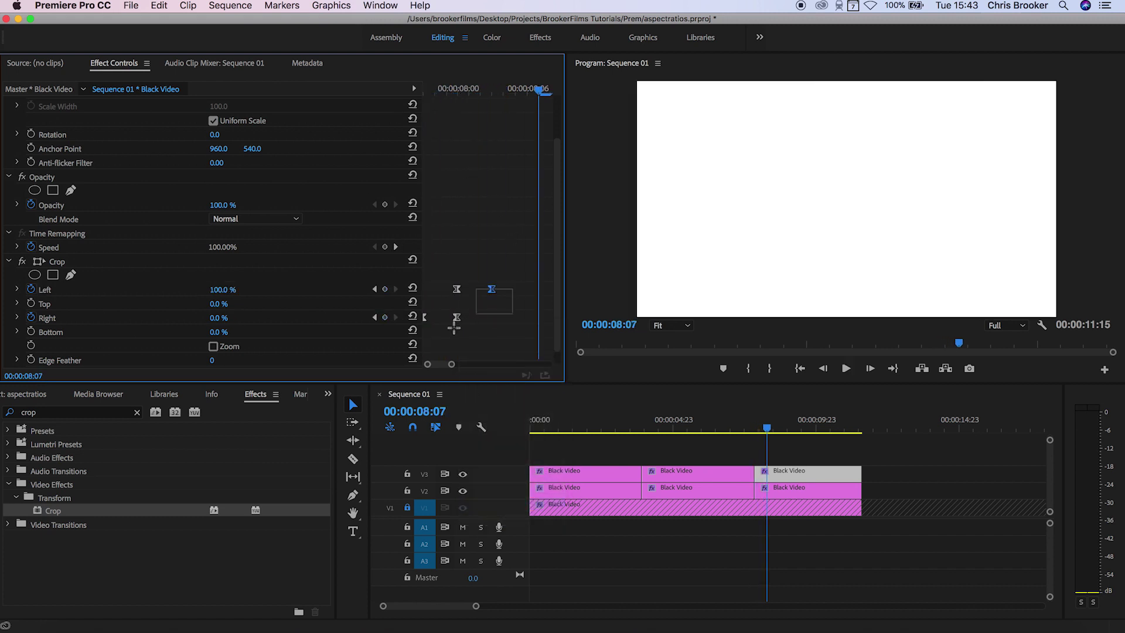
{"action": "left_click_drag", "start_coordinate": [521, 289], "coordinate": [548, 289]}
{"action": "left_click_drag", "start_coordinate": [539, 91], "coordinate": [233, 104]}
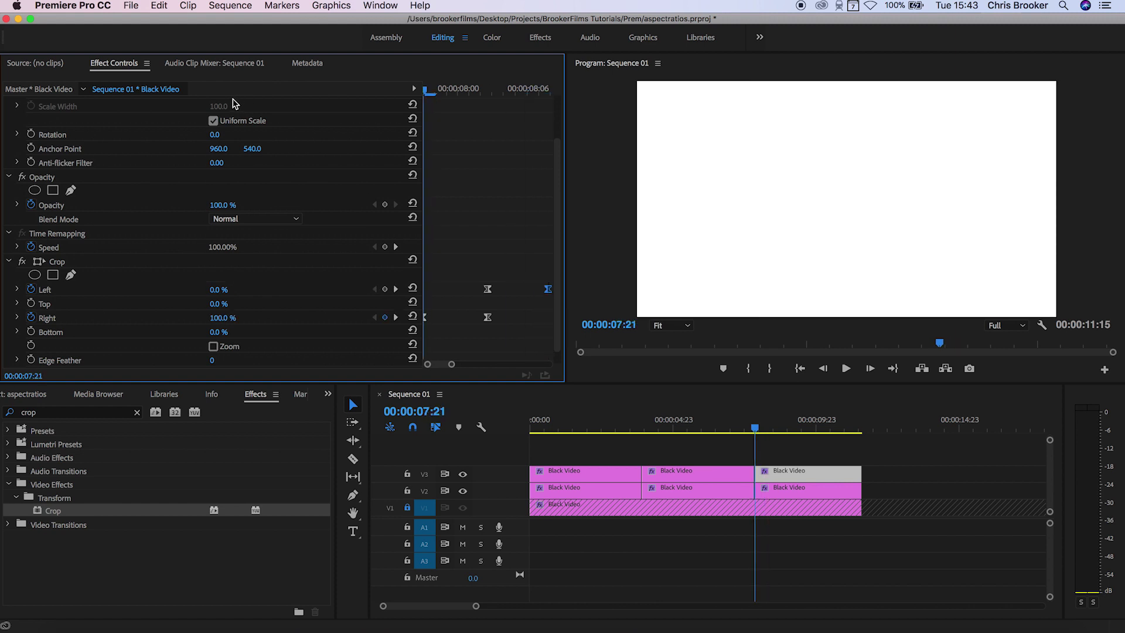
{"action": "key", "text": "space"}
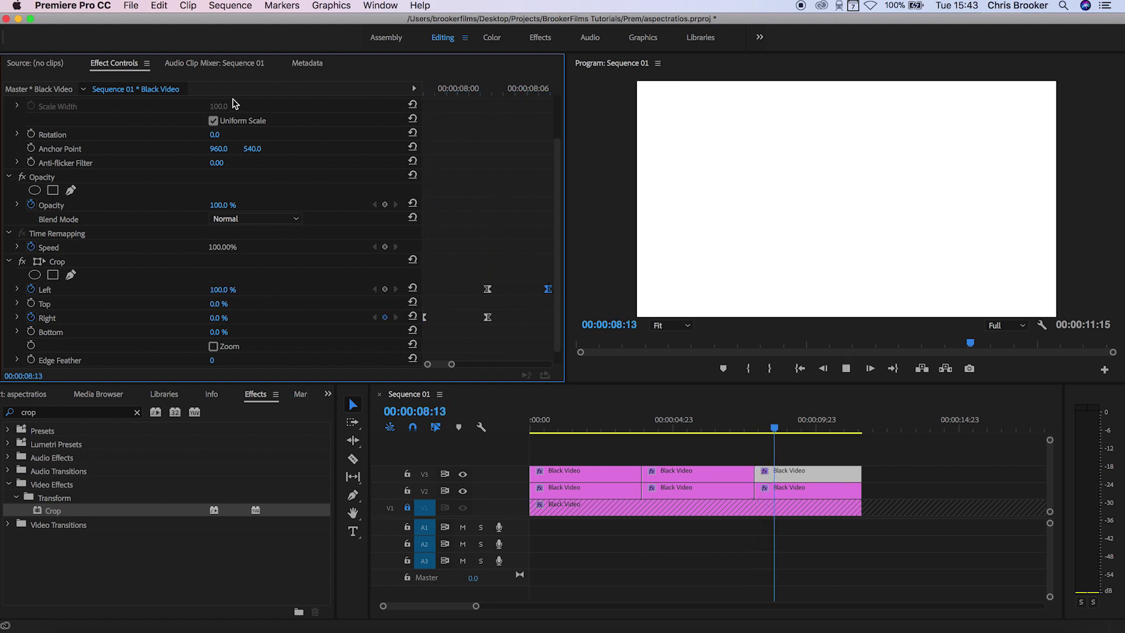
{"action": "key", "text": "minus"}
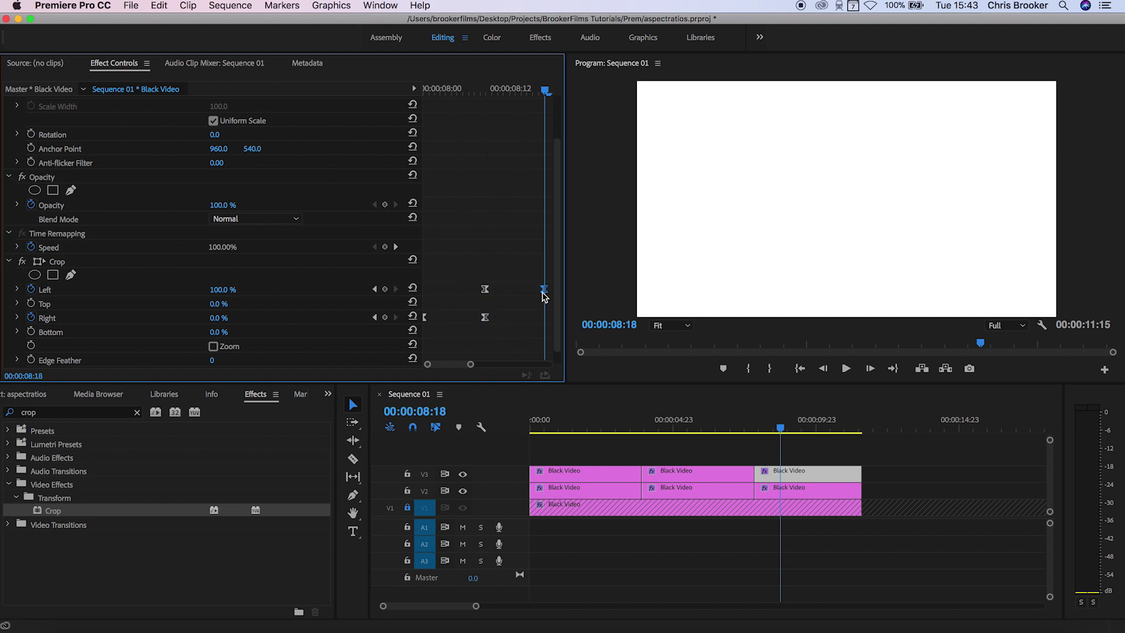
{"action": "key", "text": "space"}
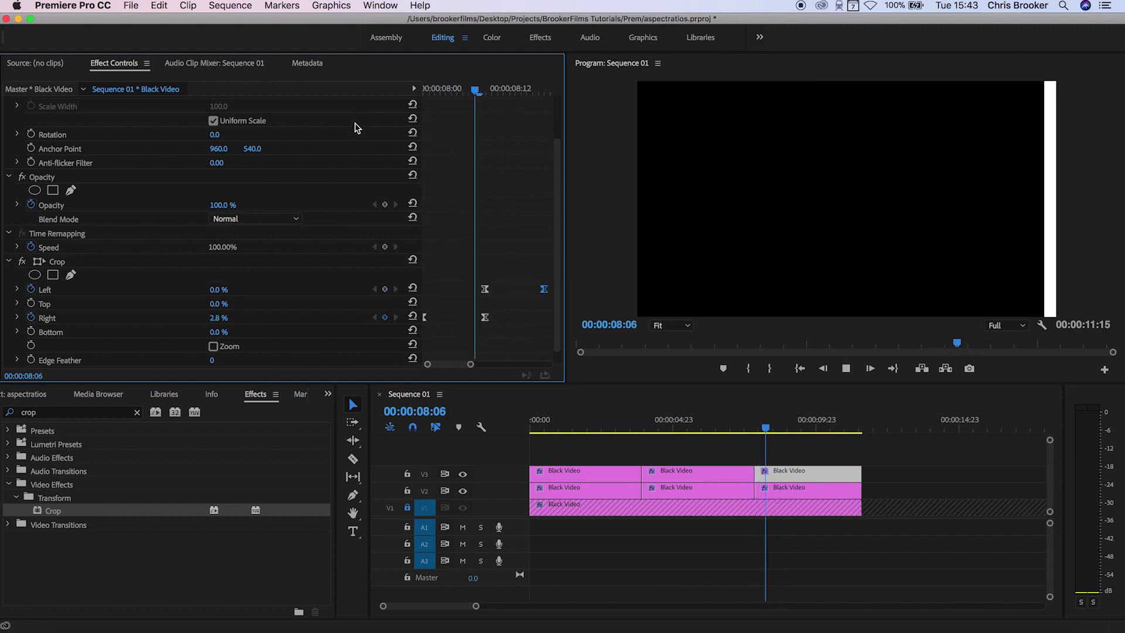
Step: Spread the Crop keyframes further, moving the last Left keyframe just past 00:00:09:00, and play back the slower wipe
{"action": "key", "text": "space"}
{"action": "key", "text": "minus"}
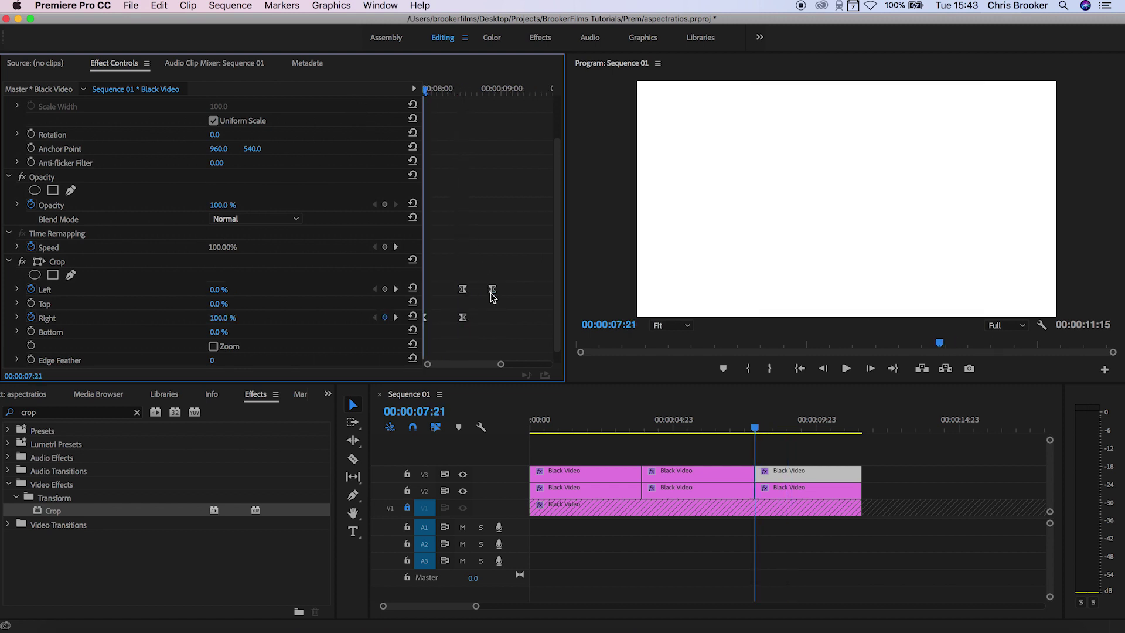
{"action": "key", "text": "space"}
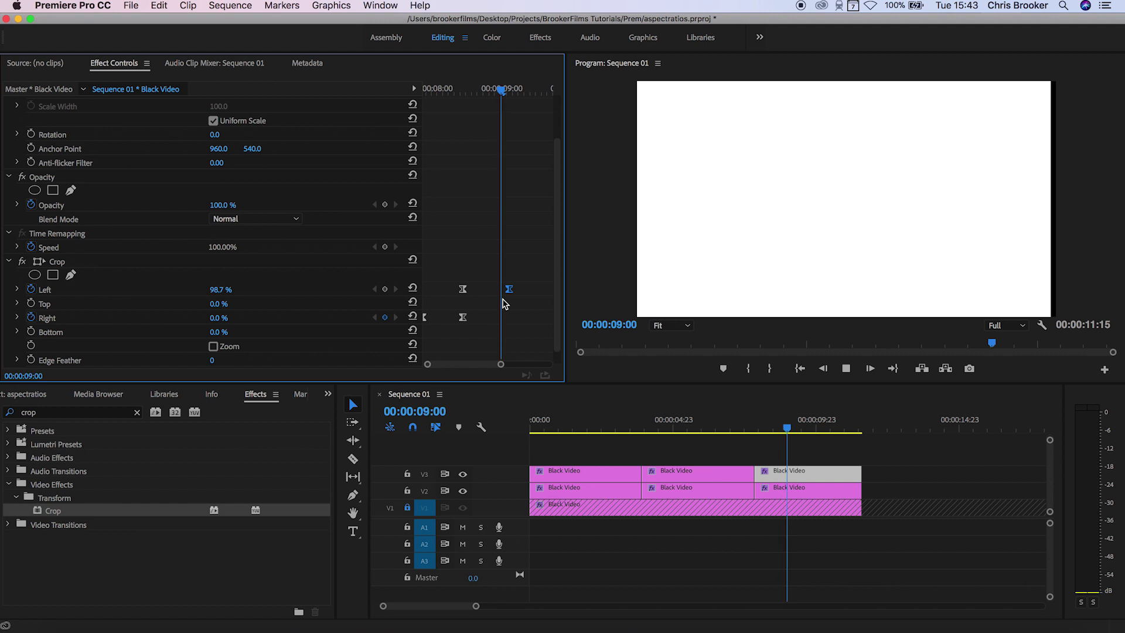
Step: Change all of the third V3 segment's Crop Left and Right keyframes to Linear and play the whole sequence from the start
{"action": "left_click", "coordinate": [522, 270]}
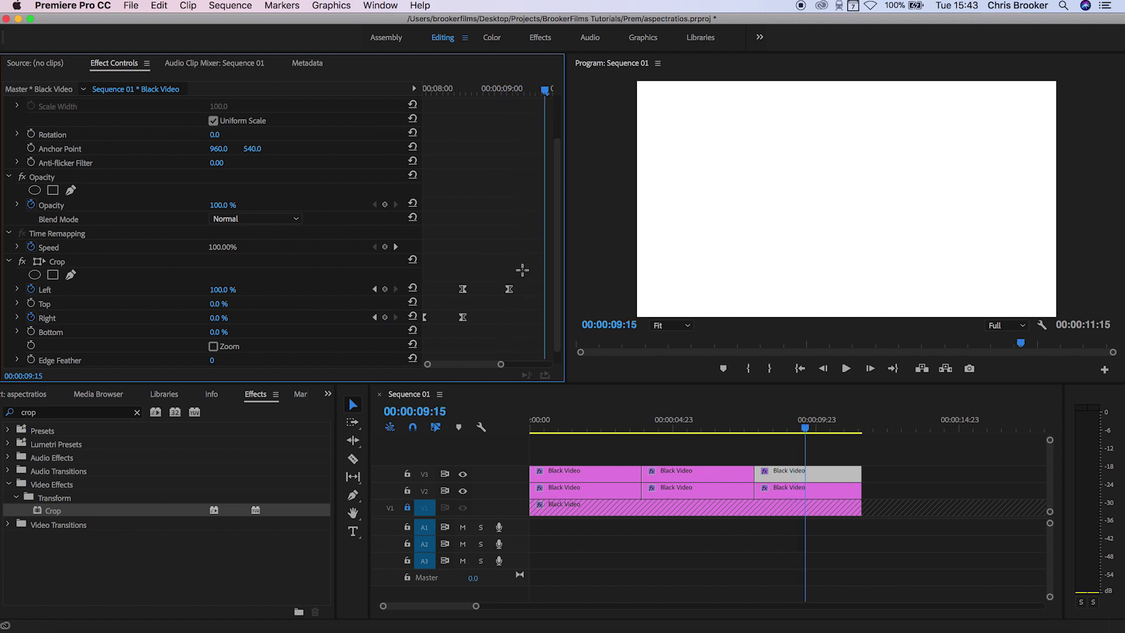
{"action": "right_click", "coordinate": [463, 319]}
{"action": "left_click", "coordinate": [495, 432]}
{"action": "key", "text": "space"}
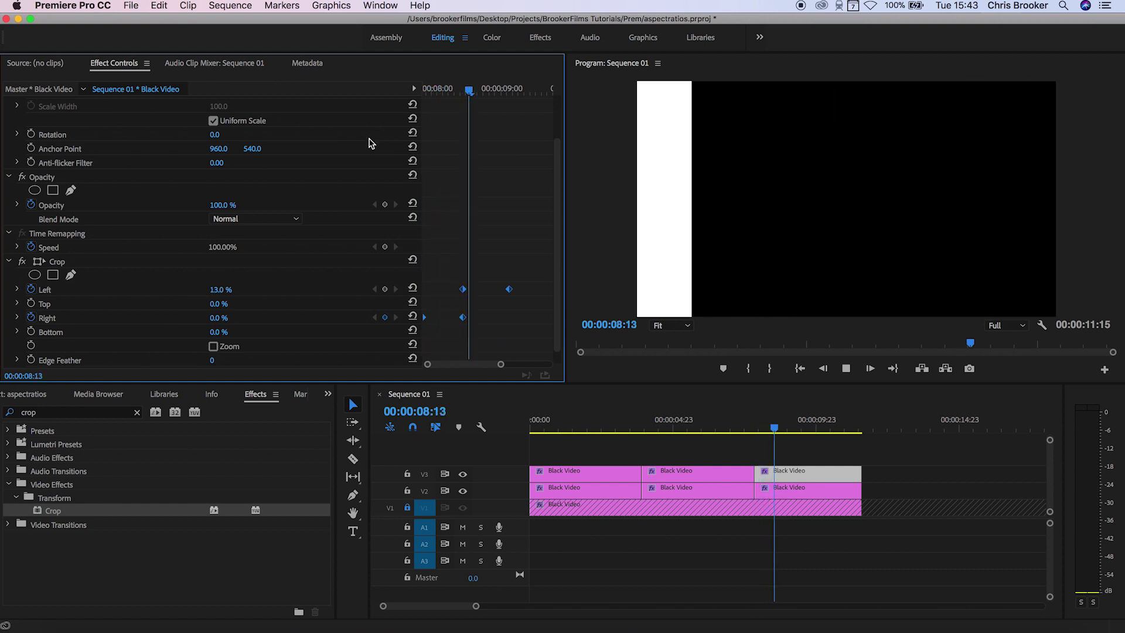
{"action": "left_click_drag", "start_coordinate": [779, 429], "coordinate": [340, 467]}
{"action": "key", "text": "space"}
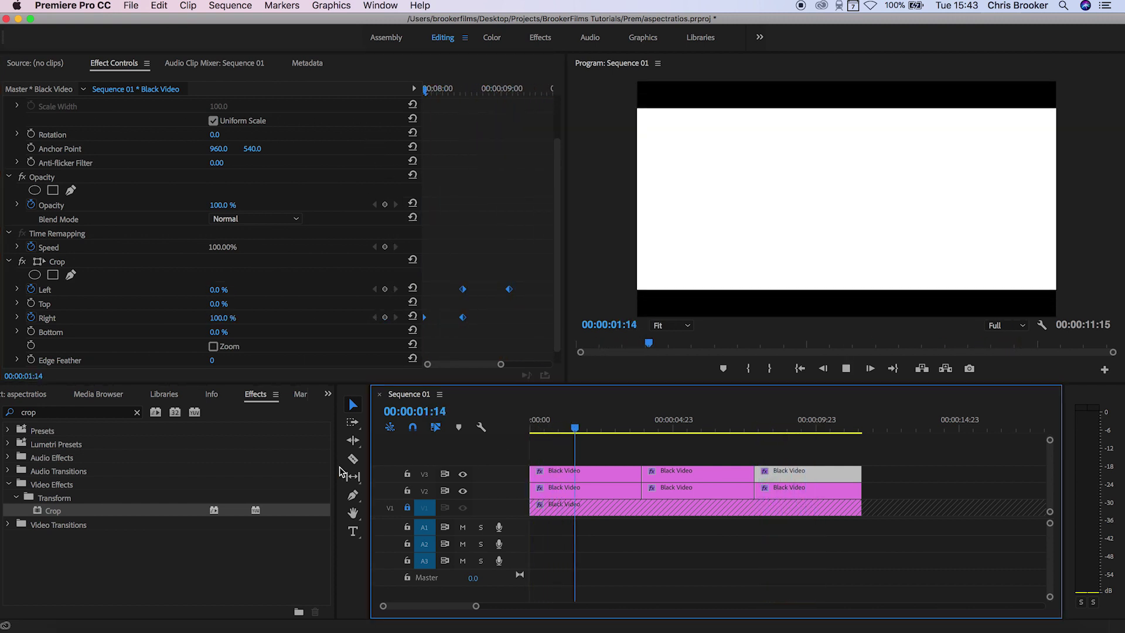